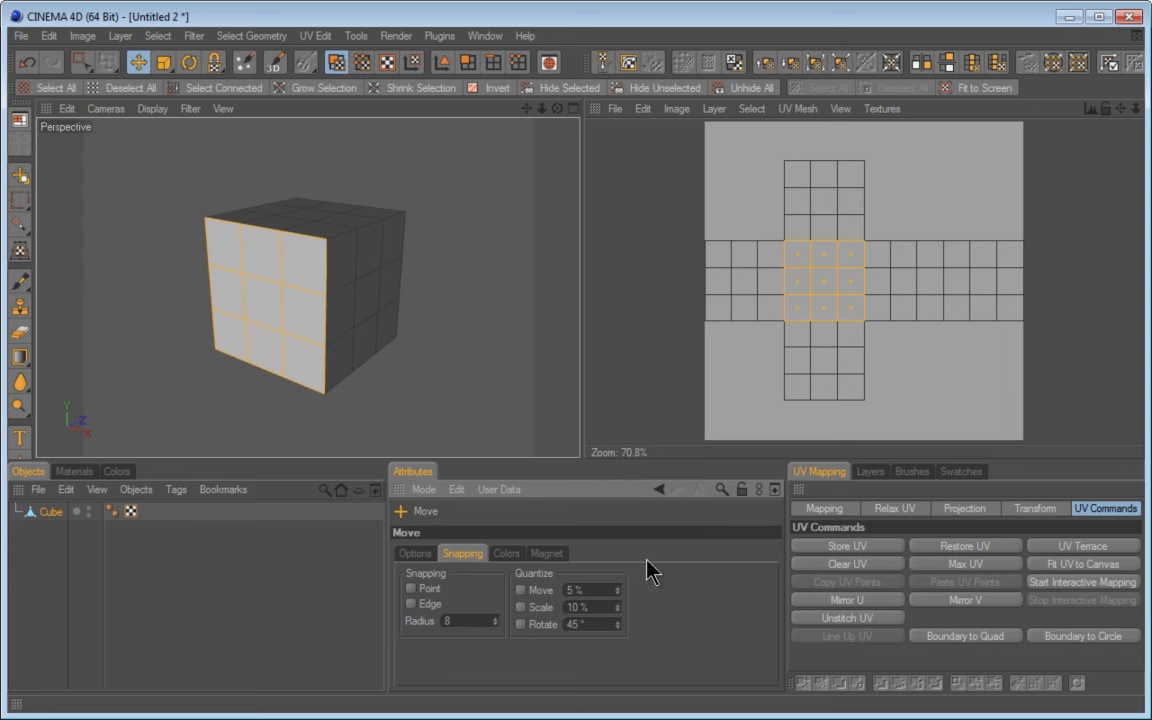
Step: Try to move the selected front-face UV polygons off the canvas with Clip UV Coordinates on, and undo the move
drag(1121, 110, 1010, 114)
drag(1137, 111, 753, 452)
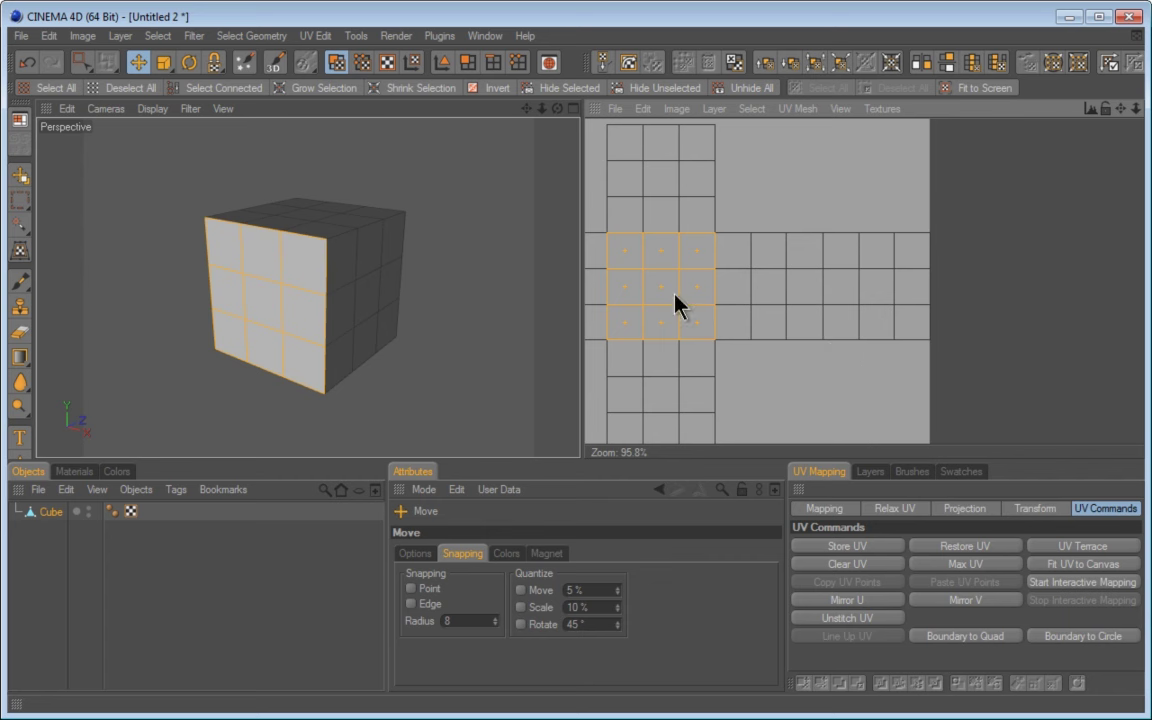
drag(661, 298, 757, 455)
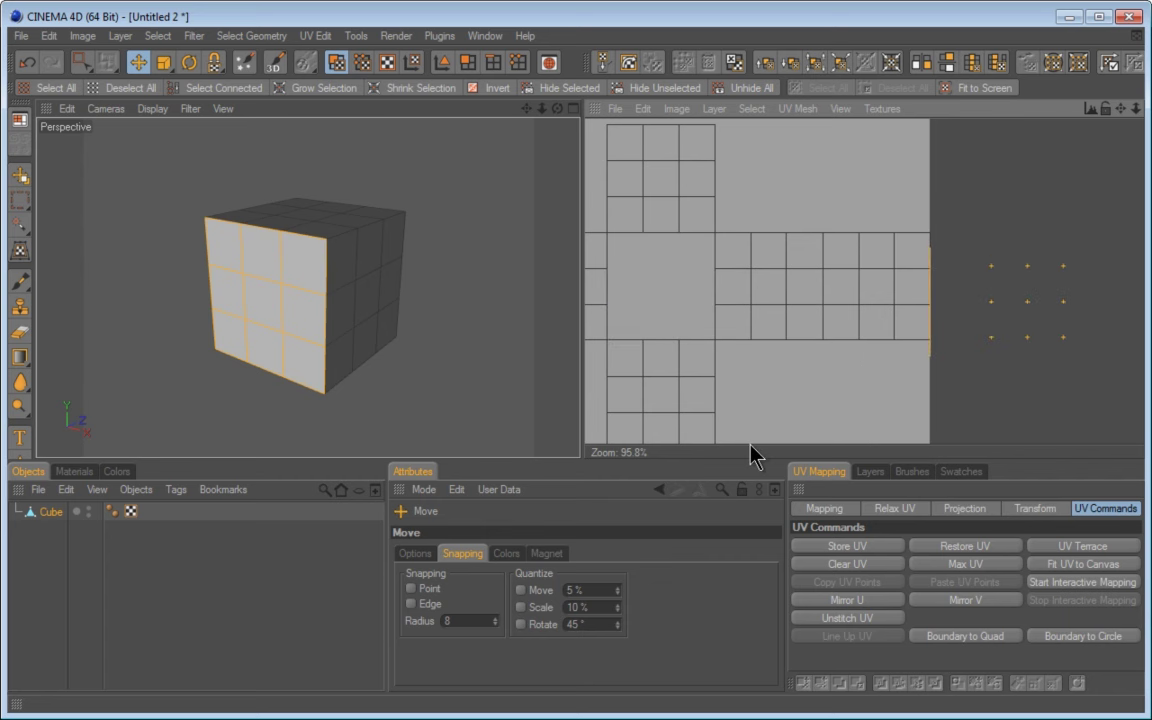
click(416, 554)
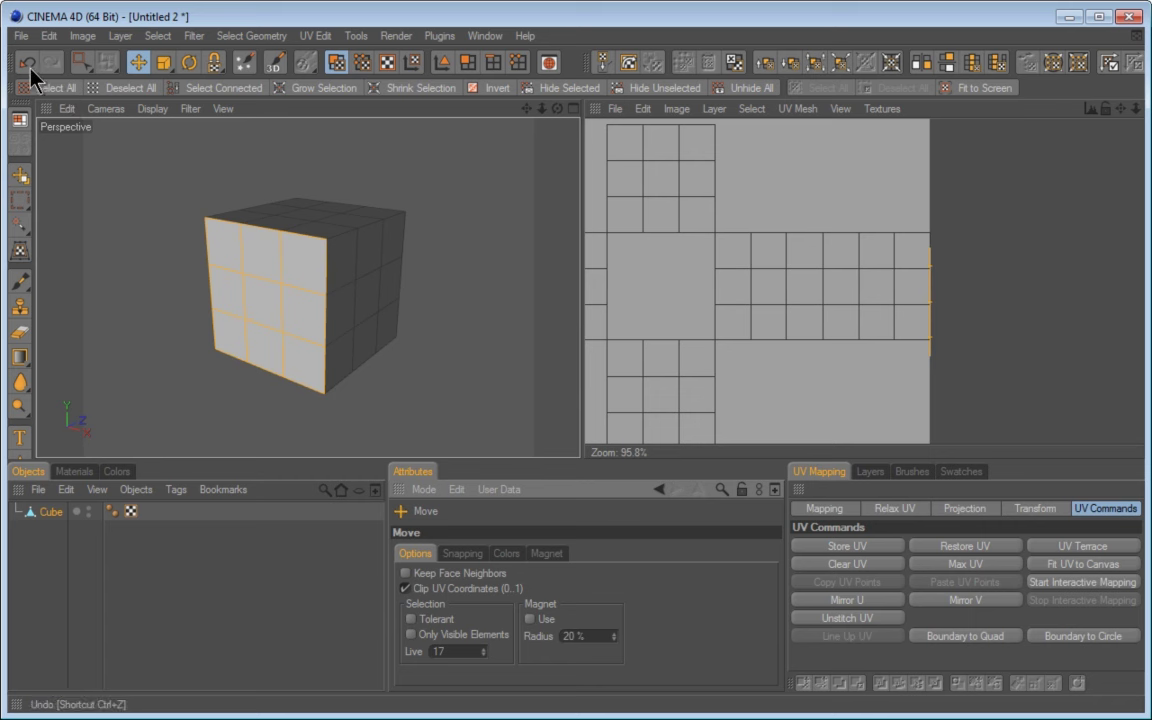
click(27, 62)
Step: Disable Clip UV Coordinates for the Move tool and move the front-face UV polygons outside the canvas, past its right edge
click(405, 589)
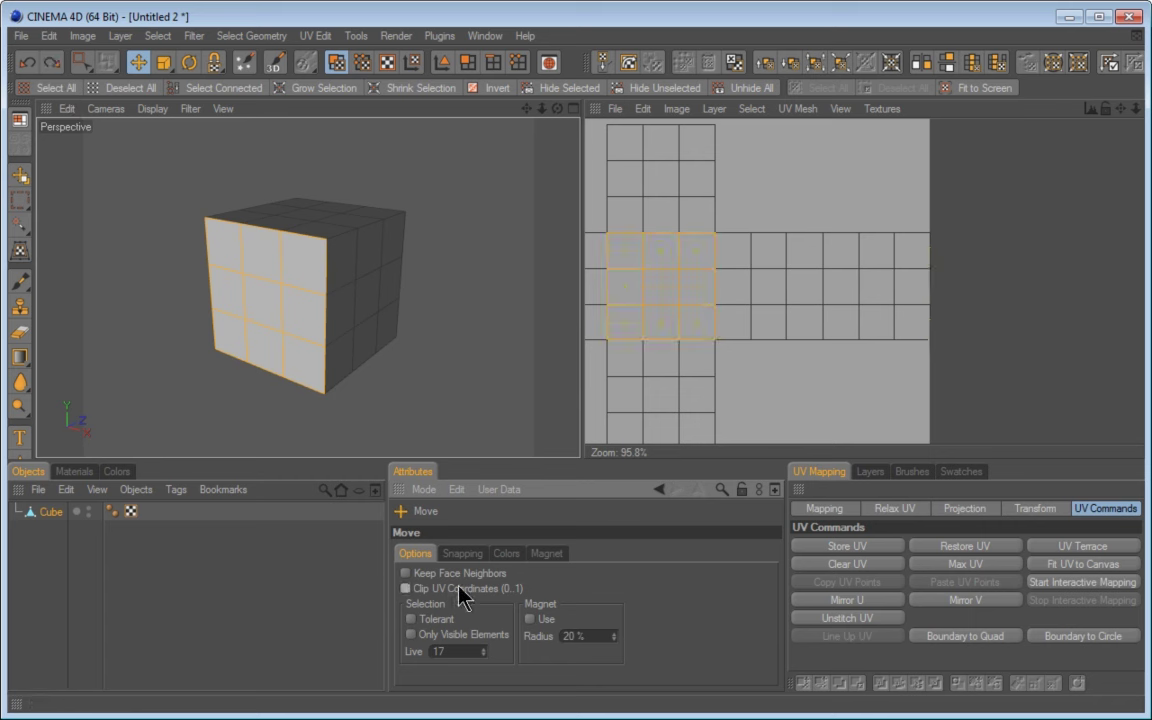
drag(666, 316, 759, 455)
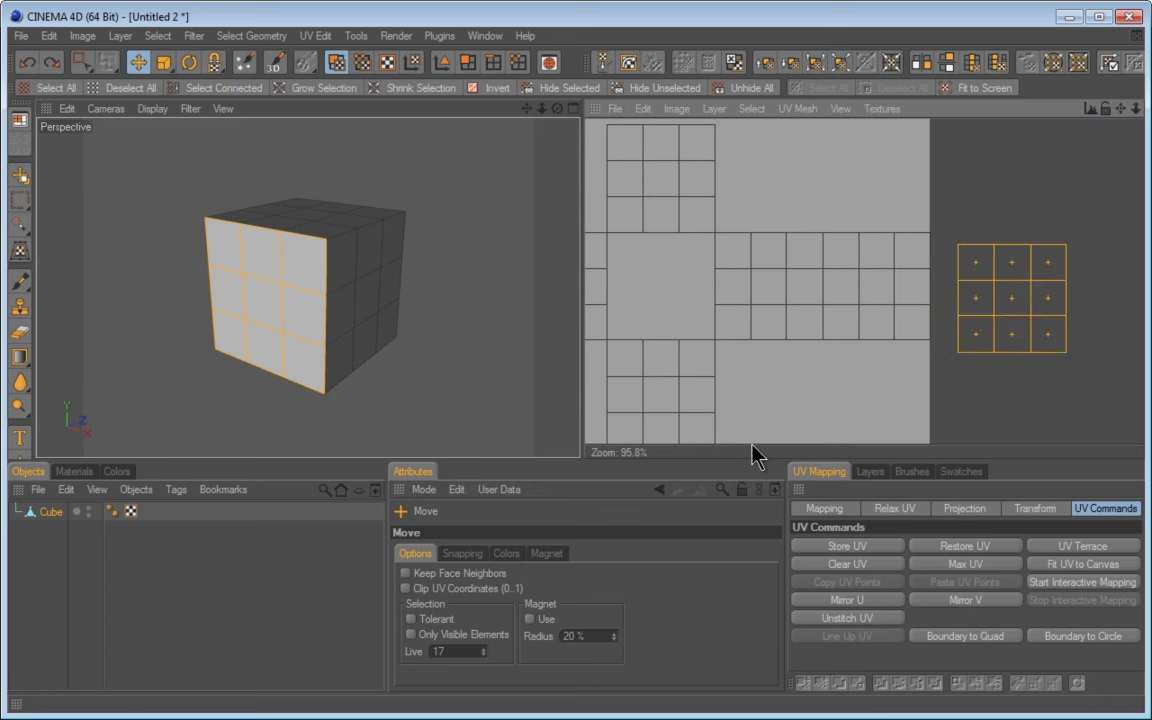
Step: Enable Point snapping and snap the front-face UV patch's lower-left corner to the lower-right corner of the UV strip
drag(1120, 108, 915, 188)
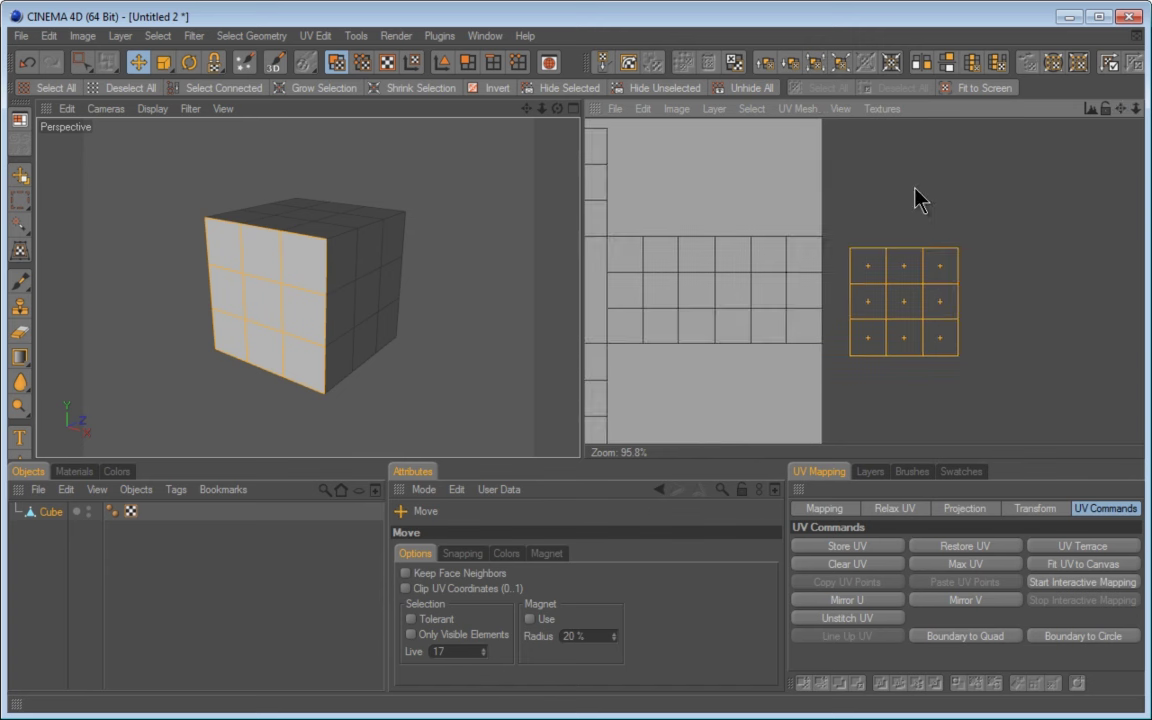
scroll(915, 187, up, 2)
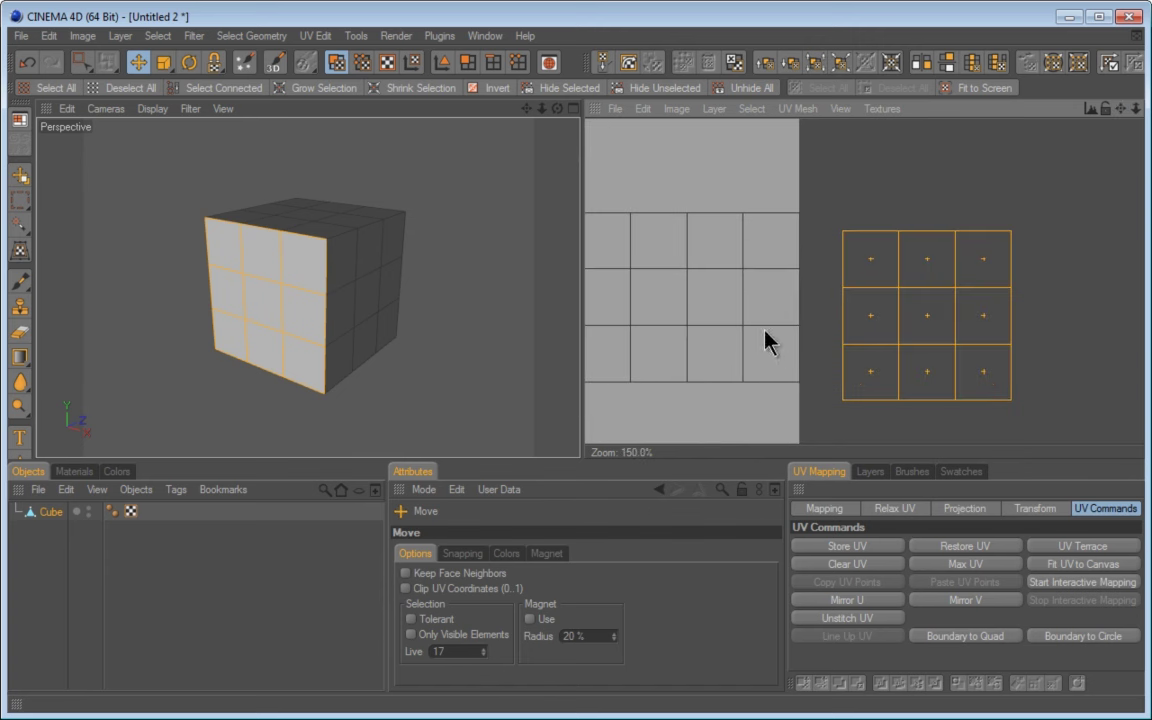
drag(735, 205, 815, 398)
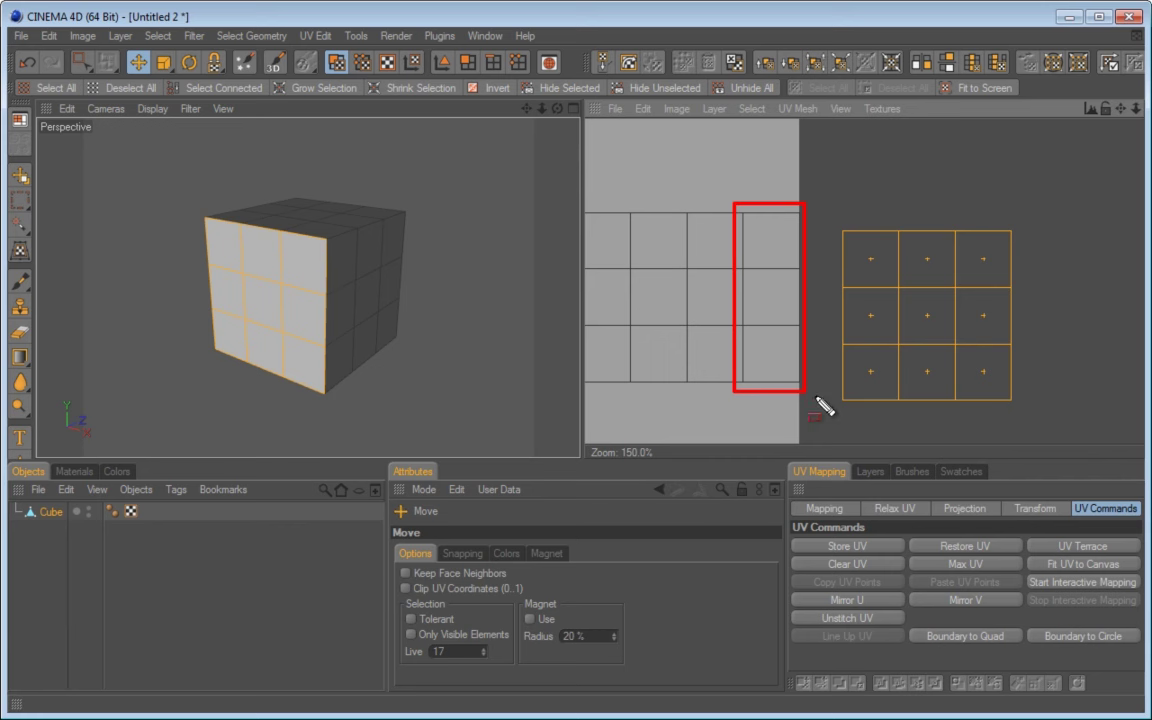
key(Escape)
click(463, 555)
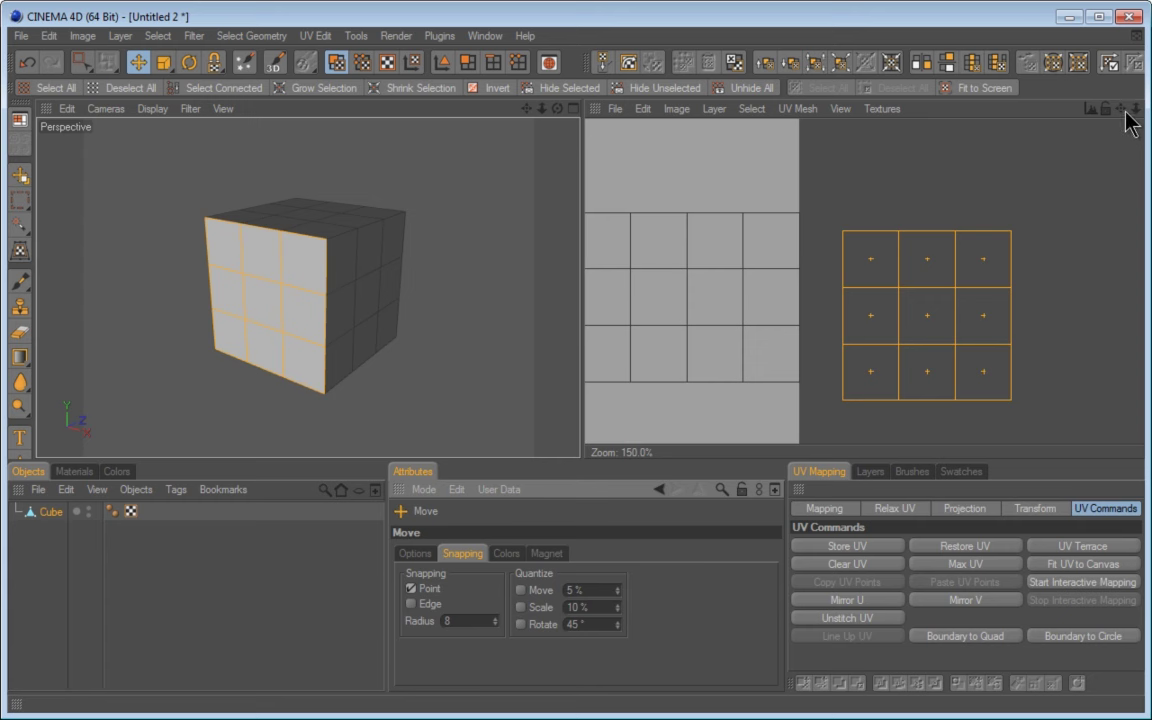
drag(1136, 108, 755, 455)
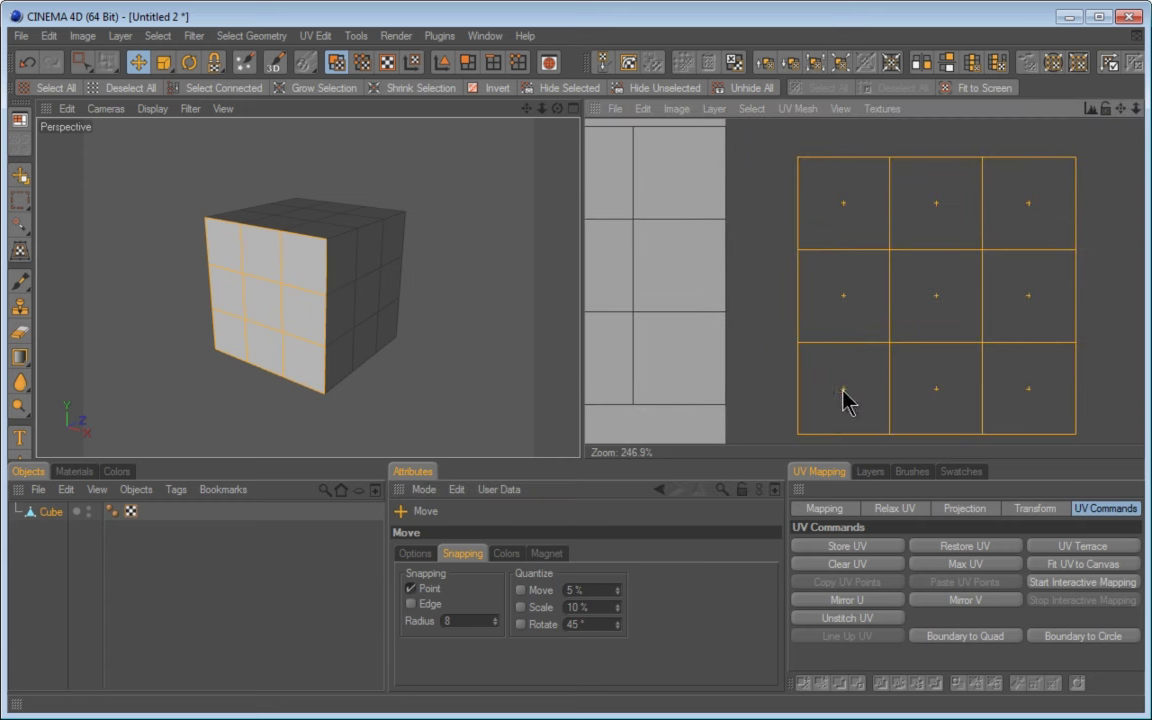
drag(842, 390, 842, 358)
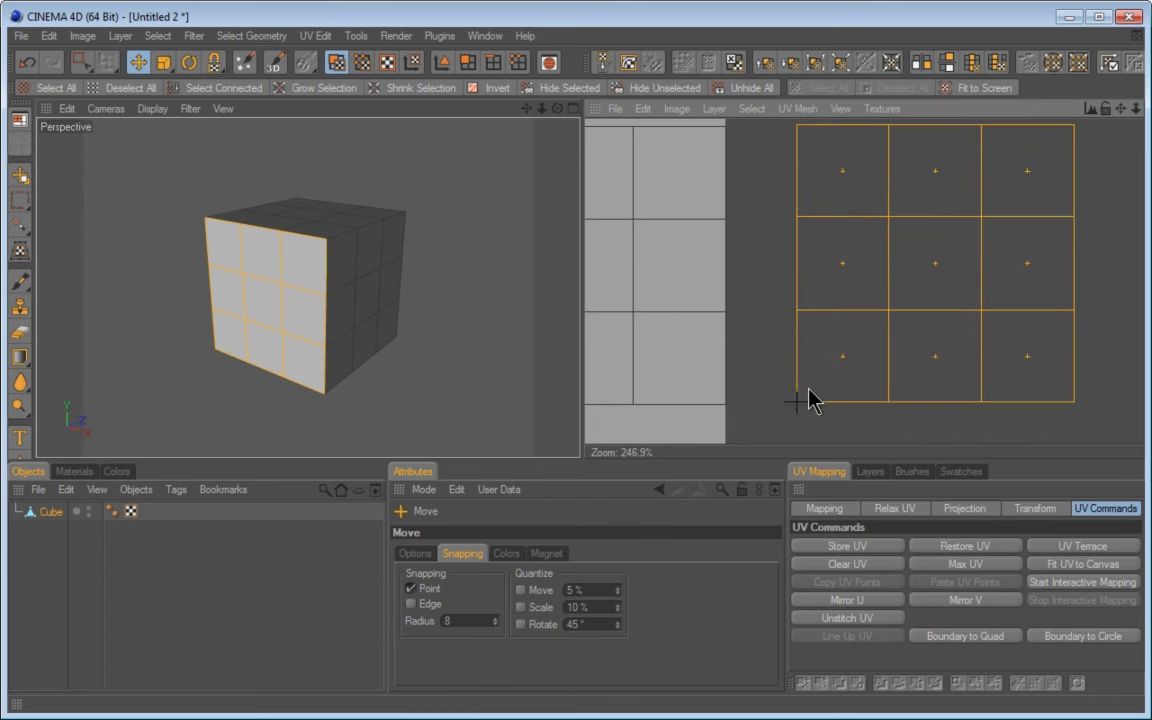
drag(808, 390, 727, 404)
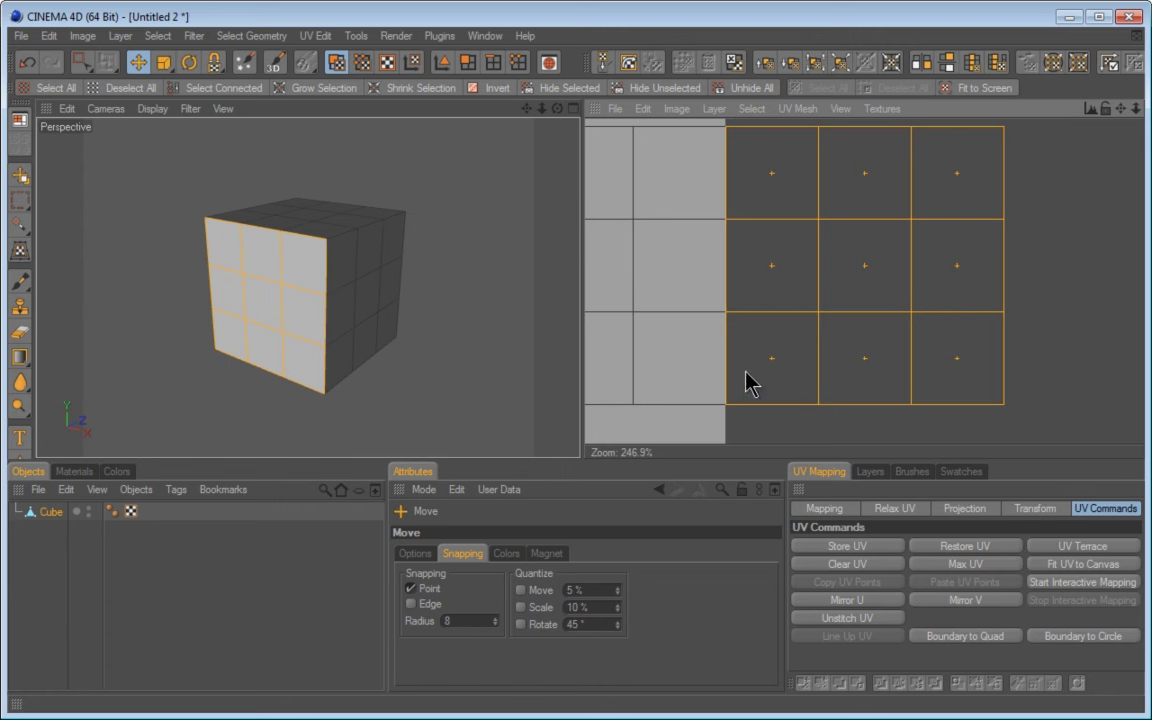
Step: Pull the UV patch away from the strip, test Point snapping with a radius of 100, and reset the radius to 8
click(980, 392)
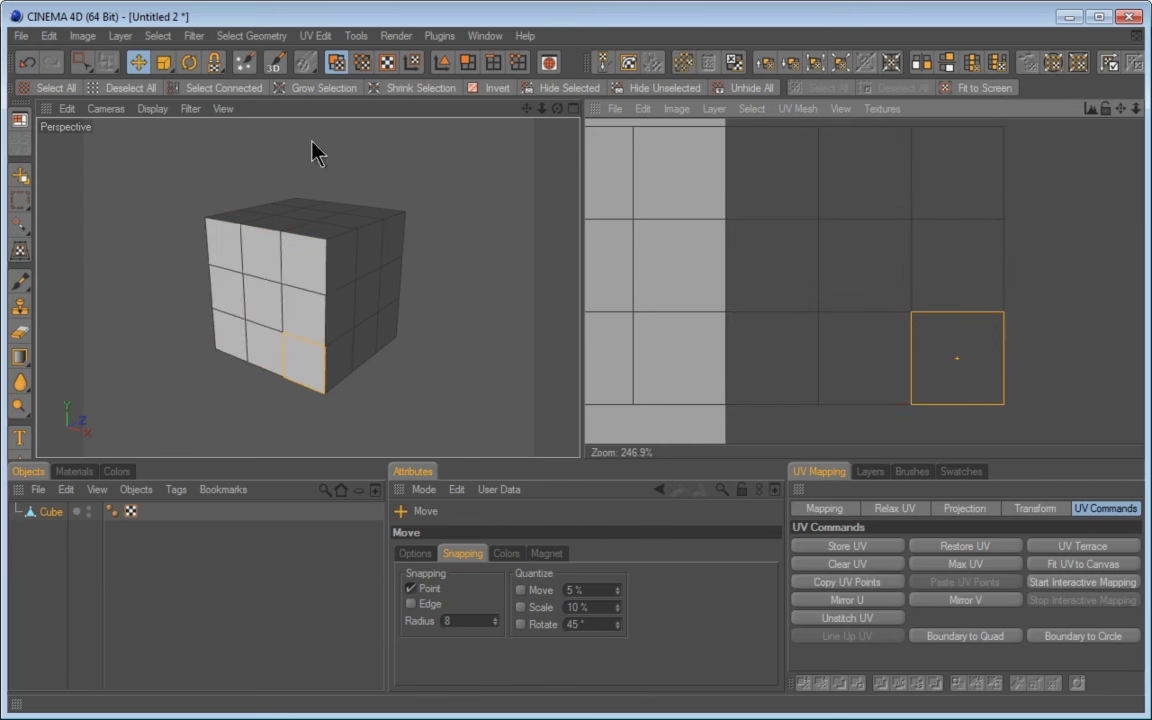
click(27, 62)
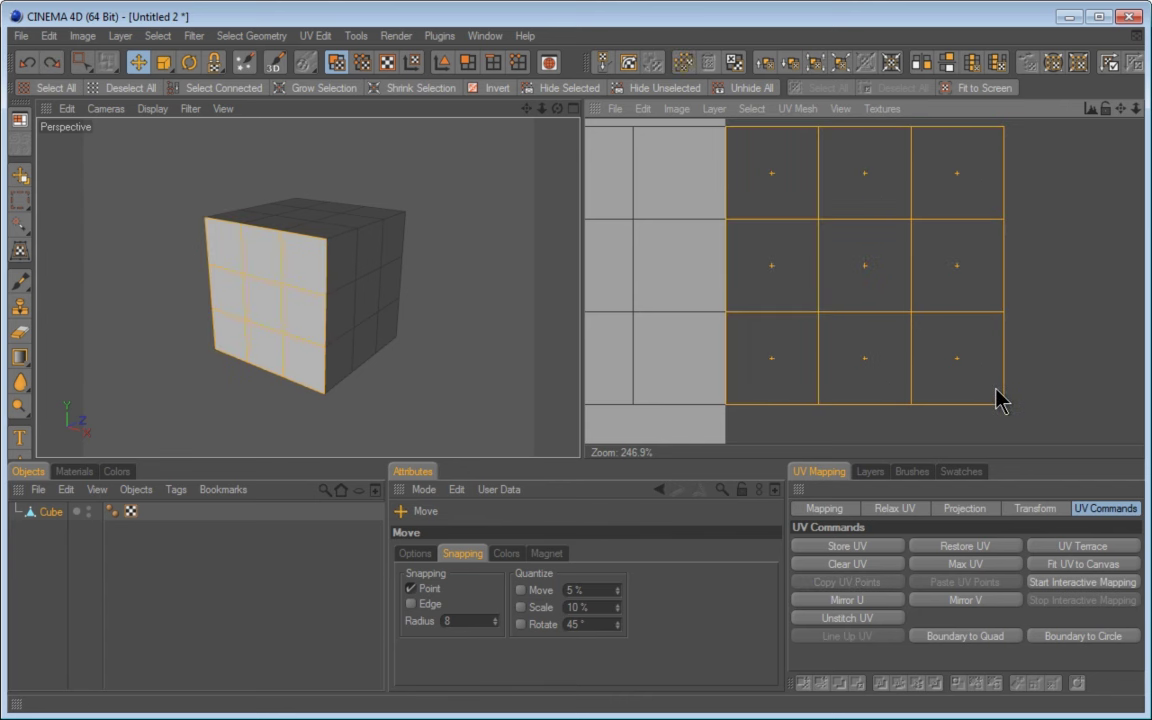
drag(996, 400, 1101, 427)
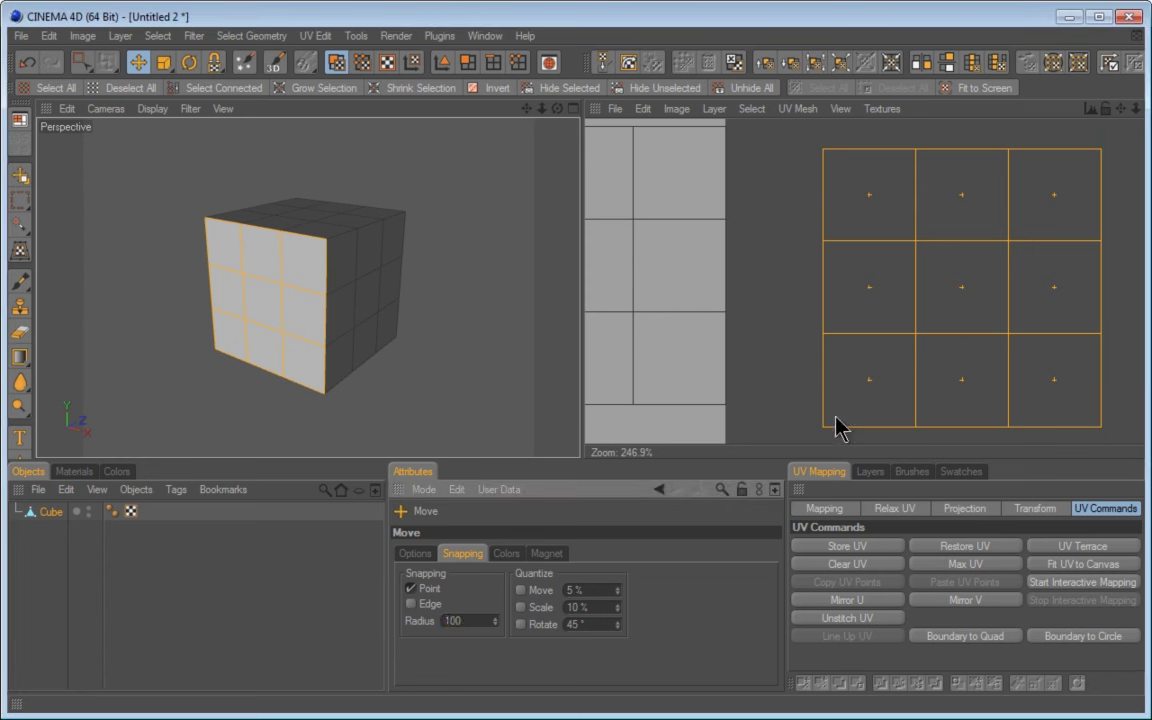
mouse_move(836, 416)
mouse_down()
mouse_move(728, 411)
mouse_move(843, 408)
mouse_move(728, 410)
mouse_move(838, 406)
mouse_move(728, 405)
mouse_move(836, 404)
mouse_move(823, 404)
mouse_up()
click(448, 621)
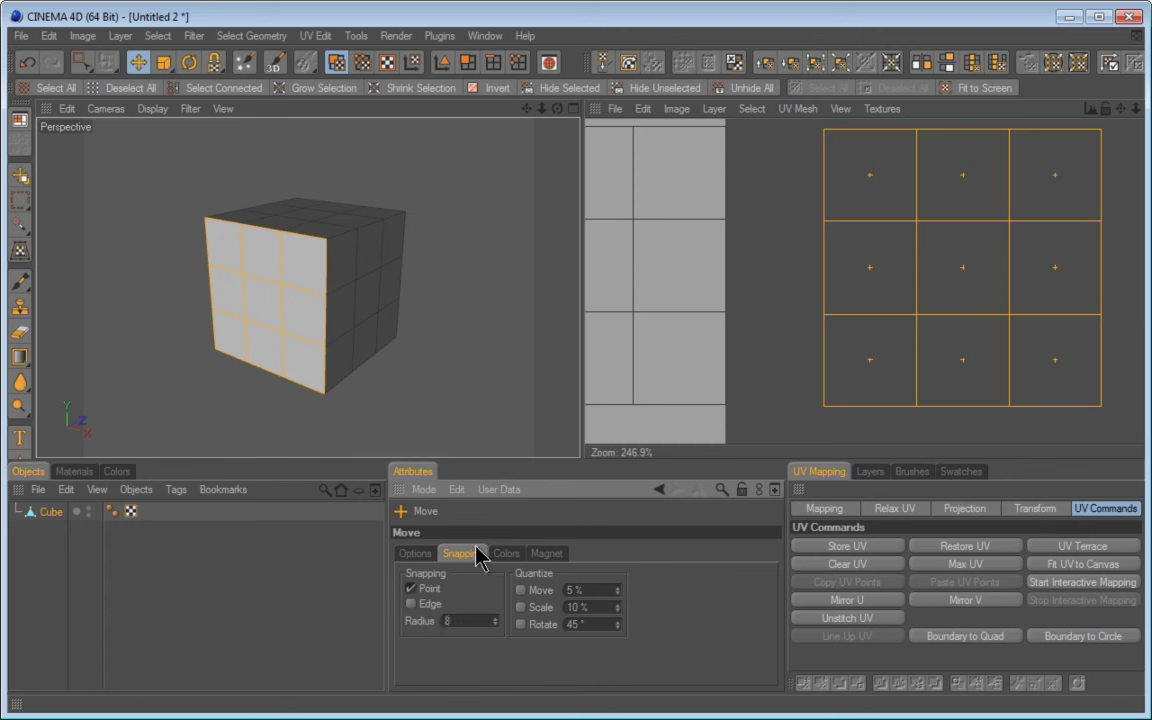
Step: Switch from Point to Edge snapping, test it by moving the UV patch near the strip, and disable Edge snapping
click(418, 590)
click(409, 604)
drag(829, 396, 751, 452)
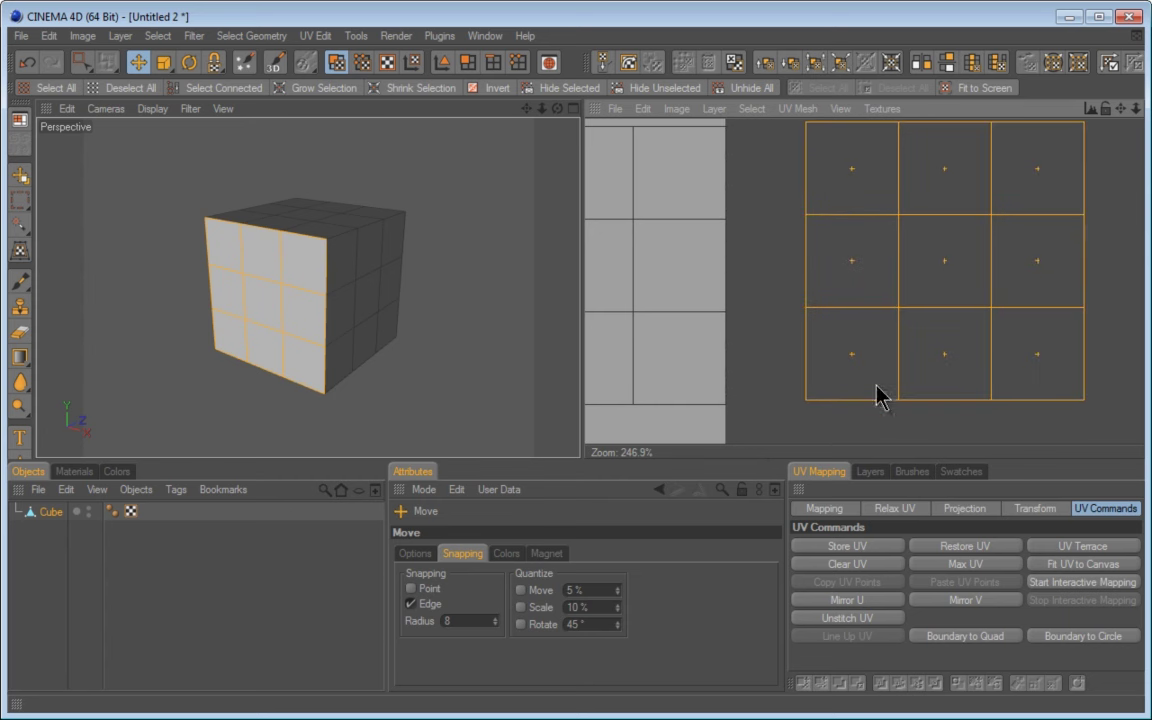
click(410, 604)
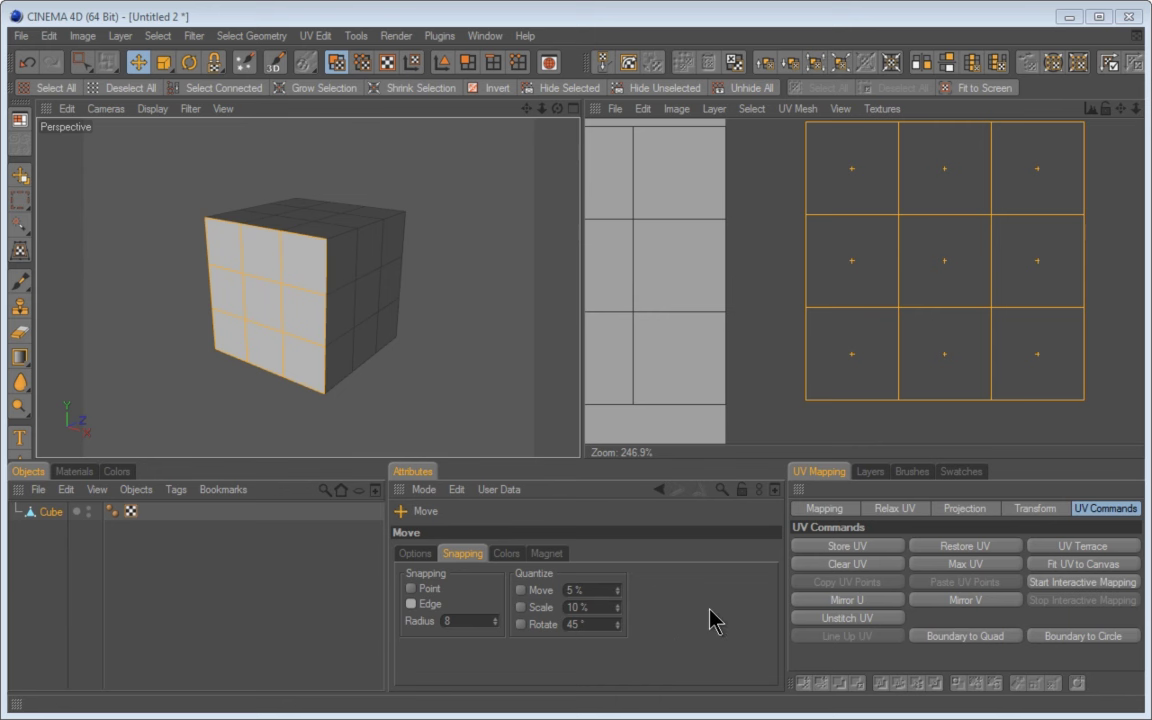
Step: Enable Move quantizing at 5 % and move the front-face UV patch farther right of the canvas in those increments
click(520, 591)
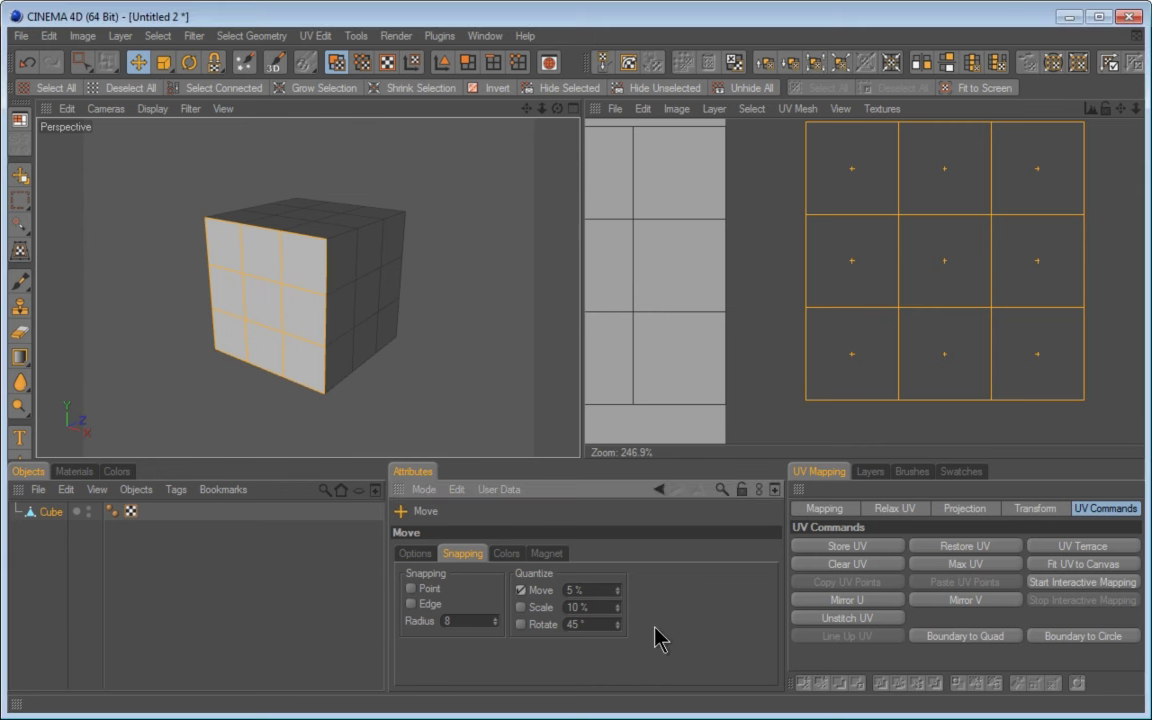
drag(503, 572, 642, 602)
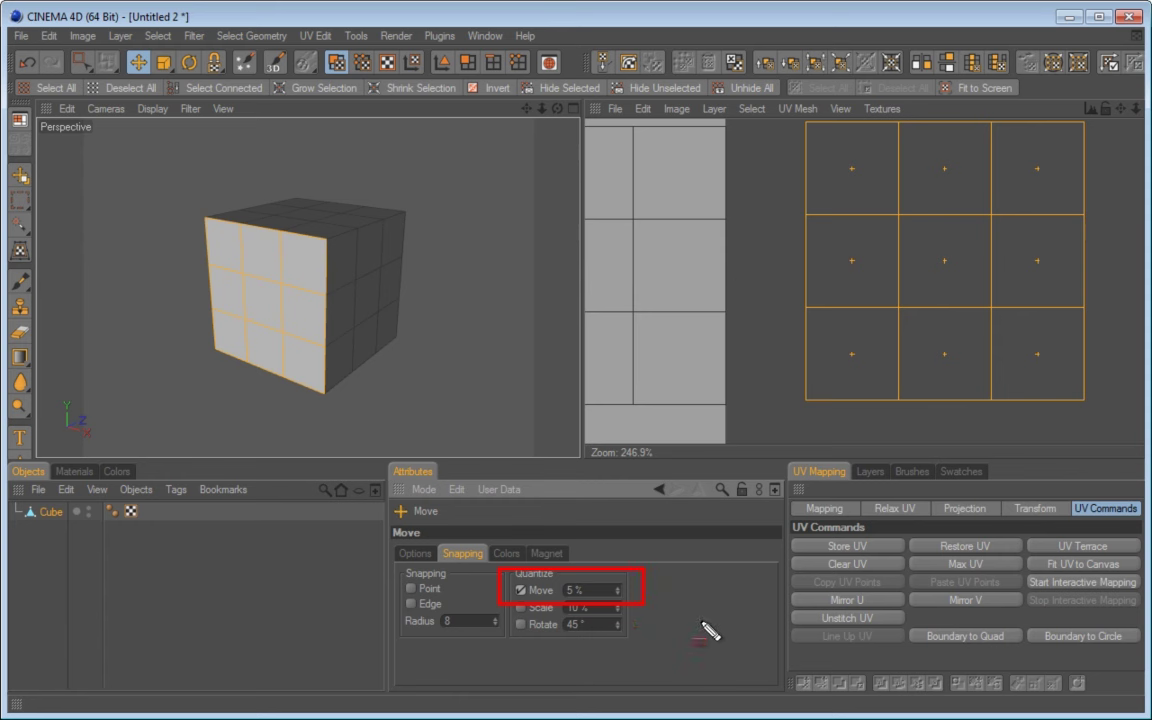
key(Escape)
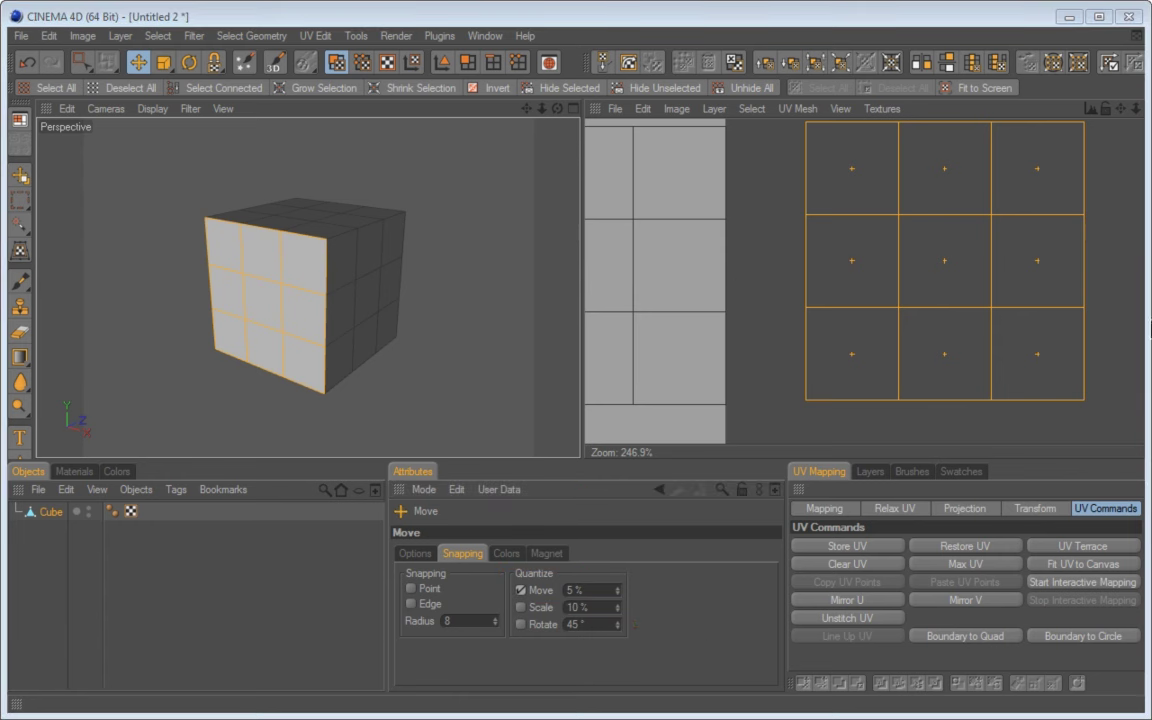
drag(1136, 109, 751, 446)
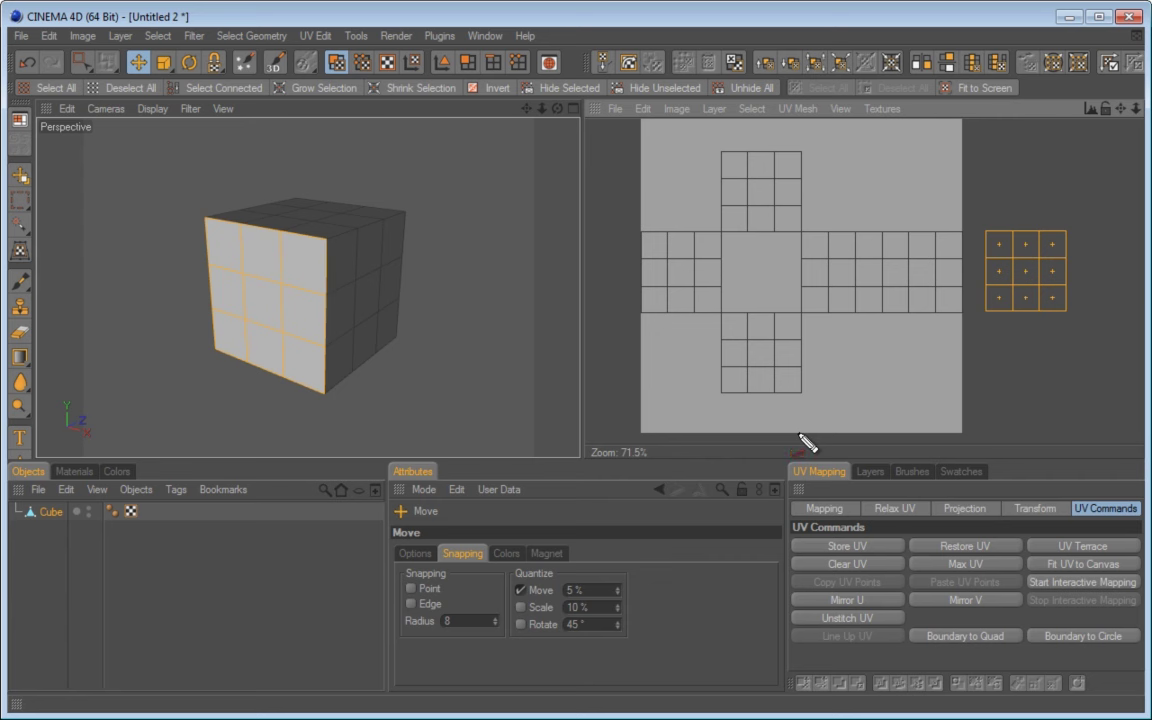
mouse_move(638, 432)
mouse_down()
mouse_move(963, 432)
mouse_move(950, 440)
mouse_up()
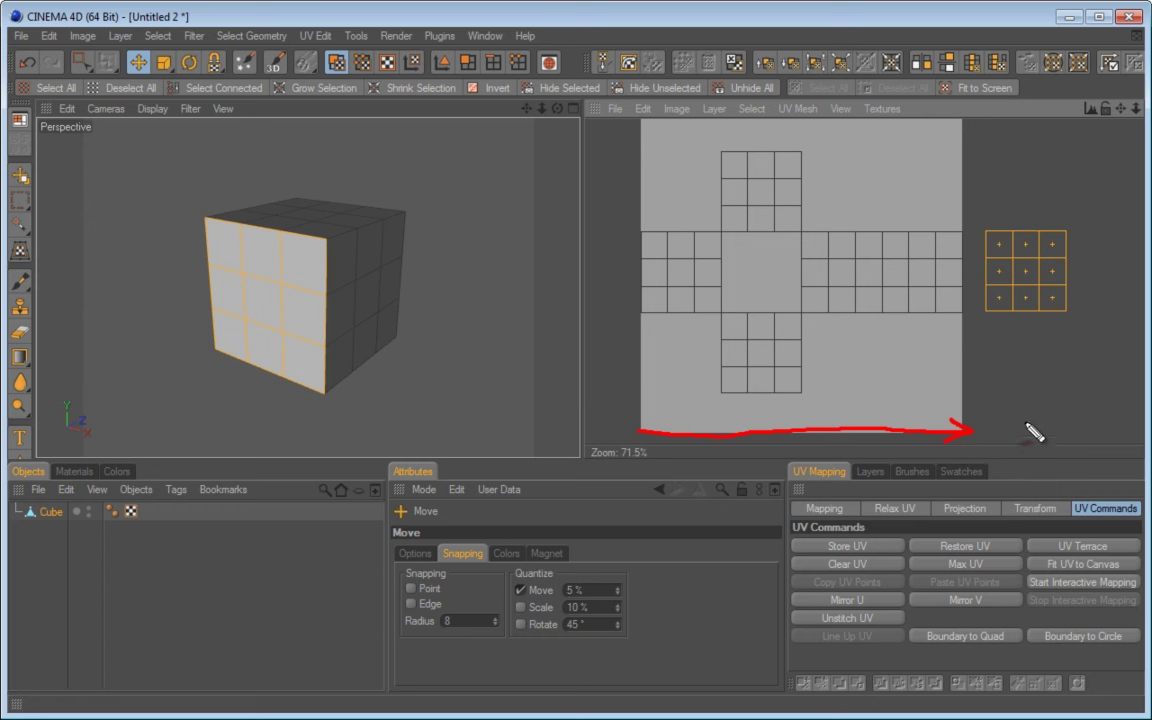
key(Escape)
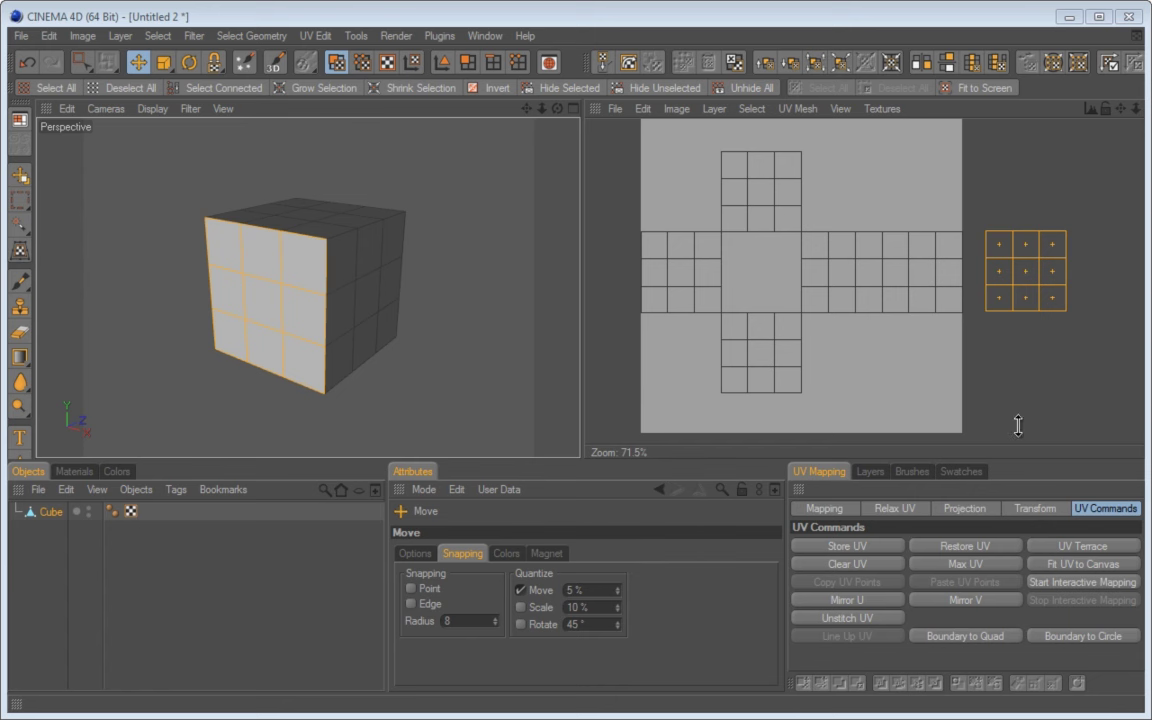
drag(998, 298, 1031, 298)
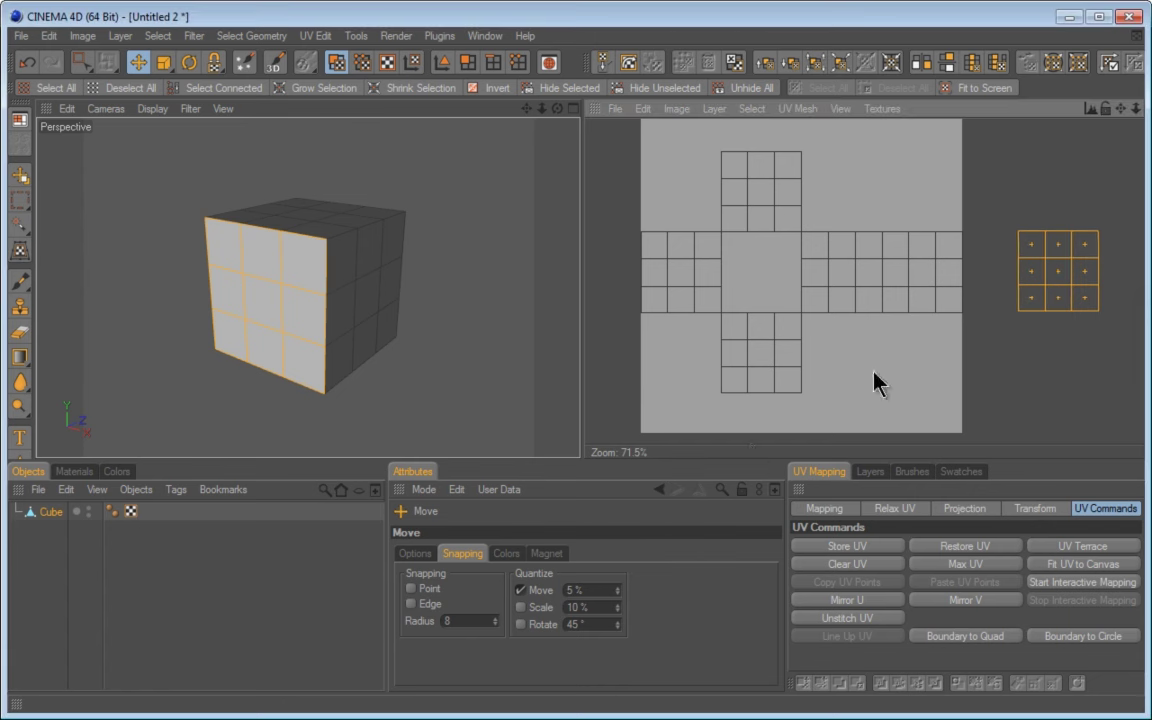
Step: Set Move quantizing to 25 %, shift the front-face UV patch left and down in that increment, and restore the stored UVs
double_click(585, 590)
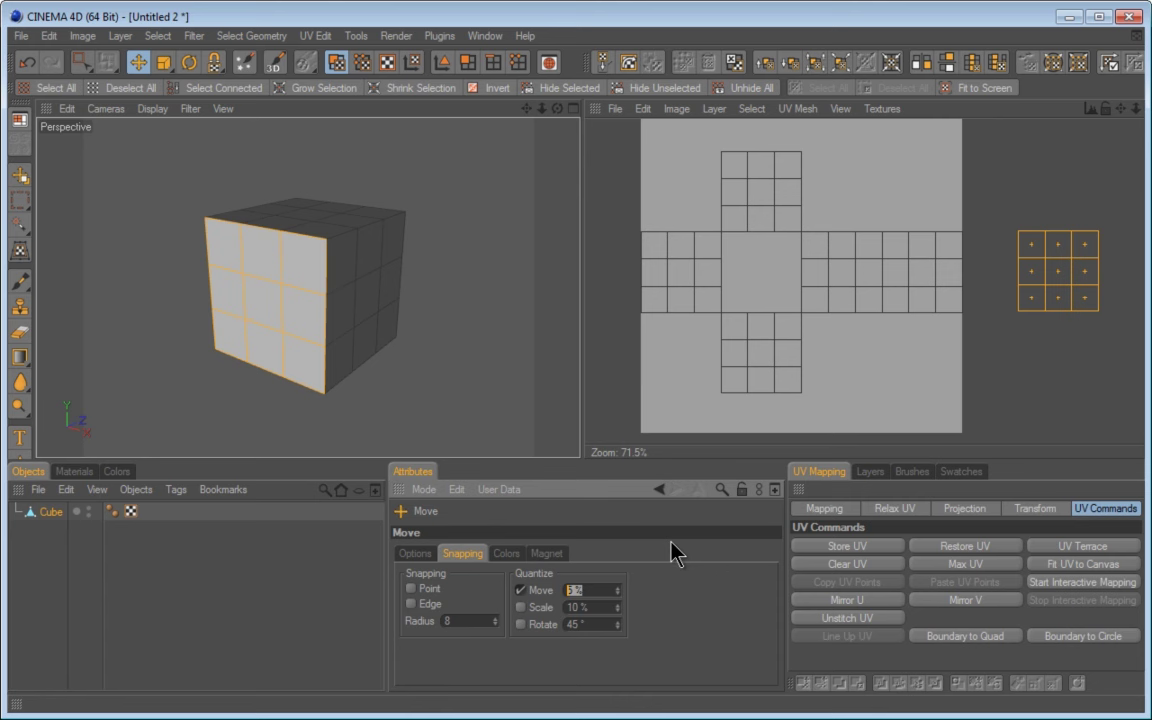
text(25)
key(Return)
key(ctrl+shift+d)
mouse_move(642, 431)
mouse_down()
mouse_move(715, 435)
mouse_move(702, 439)
mouse_up()
key(Escape)
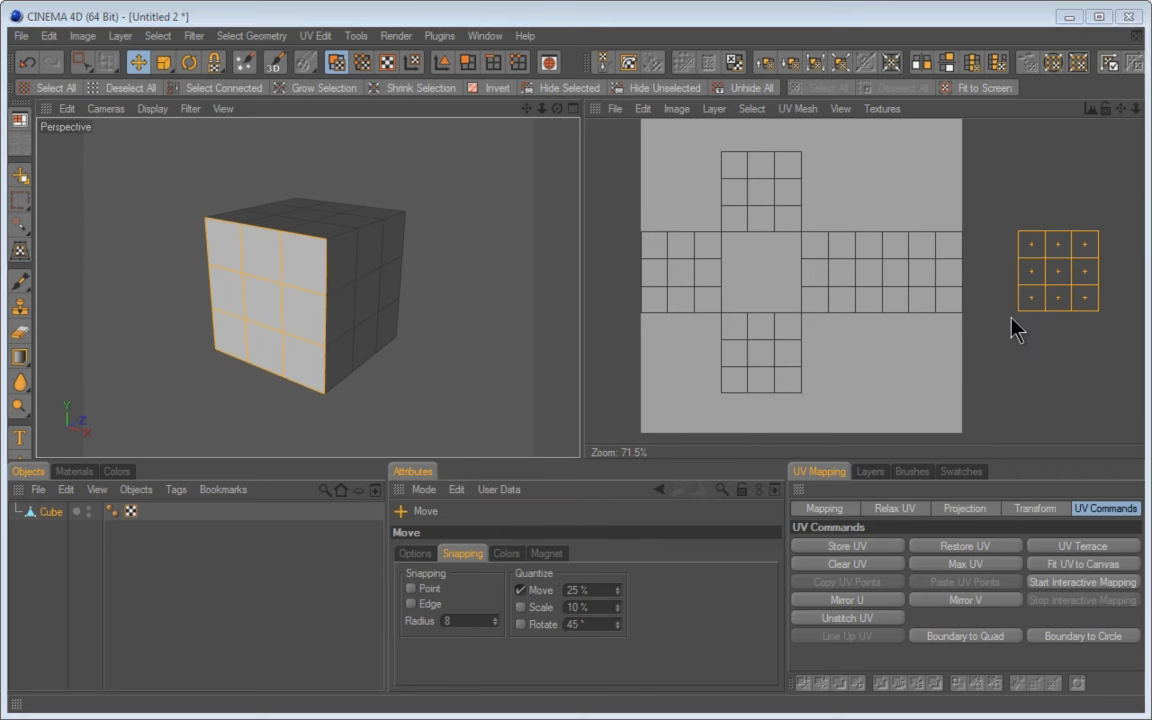
drag(1021, 308, 755, 456)
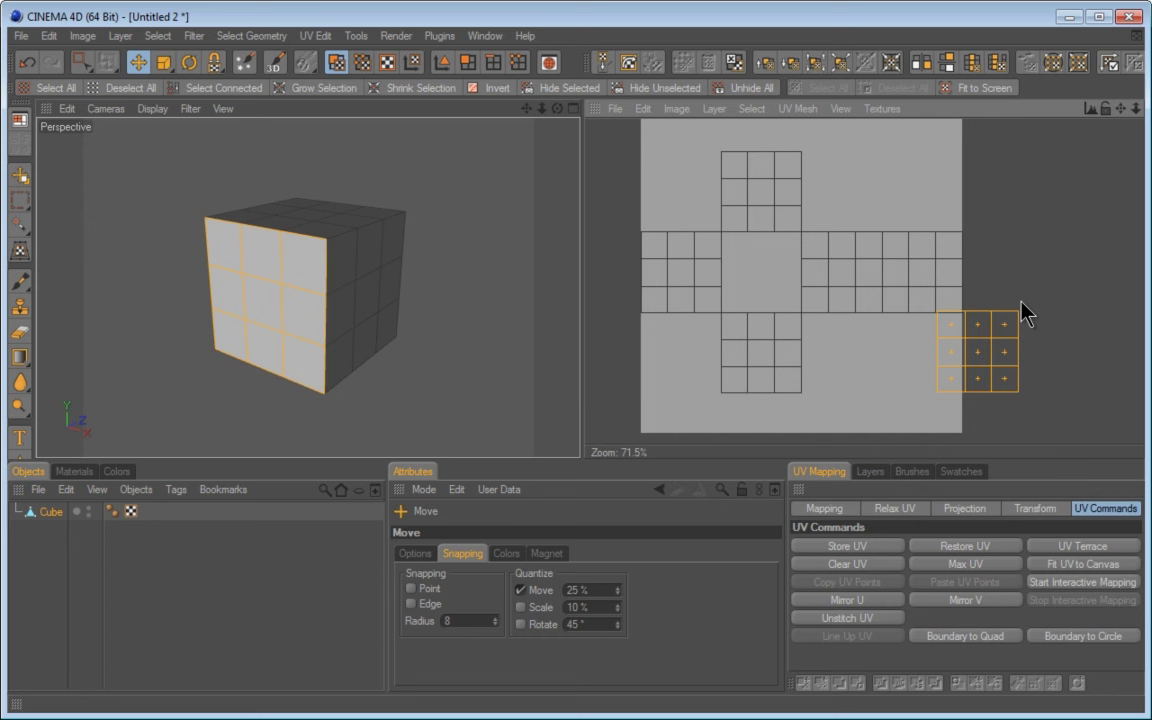
click(966, 548)
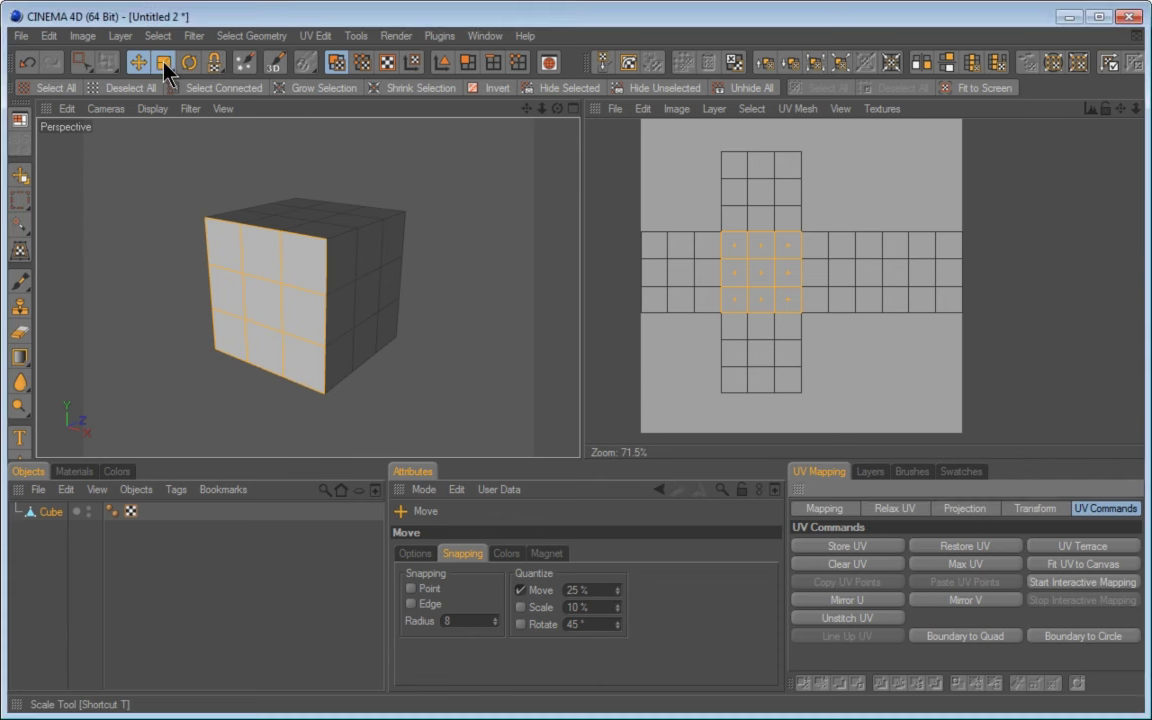
Step: Select all UV polygons and use the Scale tool to shrink the cross-shaped layout and enlarge it back to about the canvas width
drag(160, 57, 224, 85)
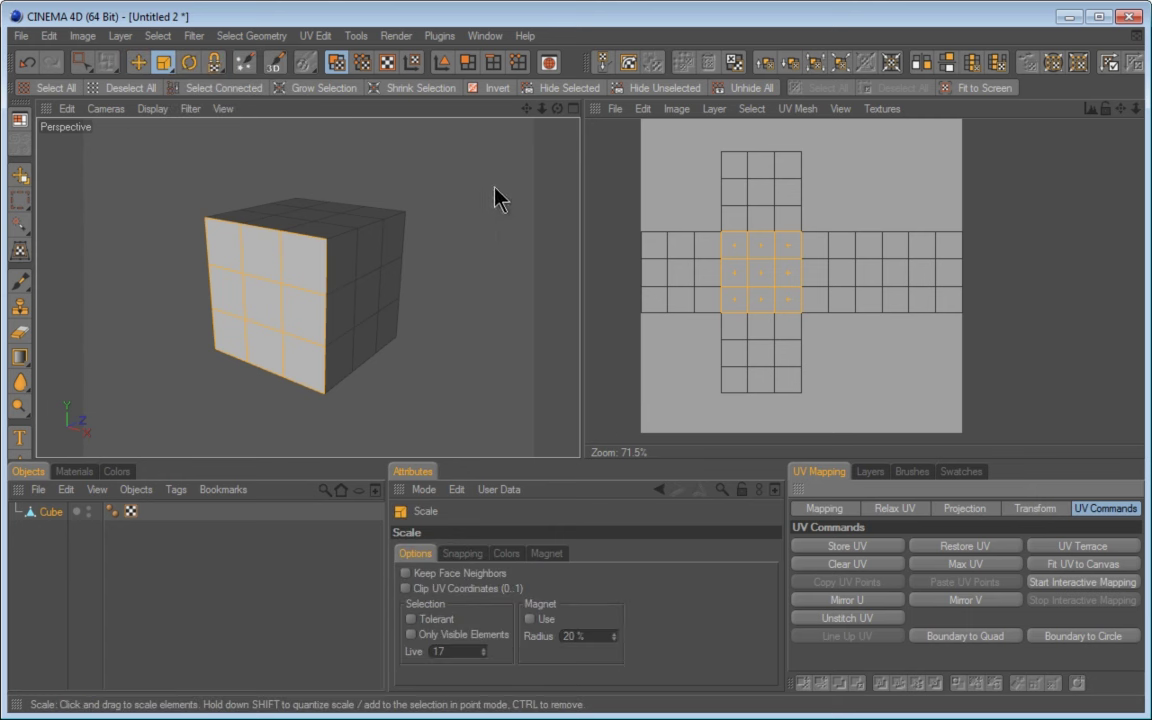
click(51, 82)
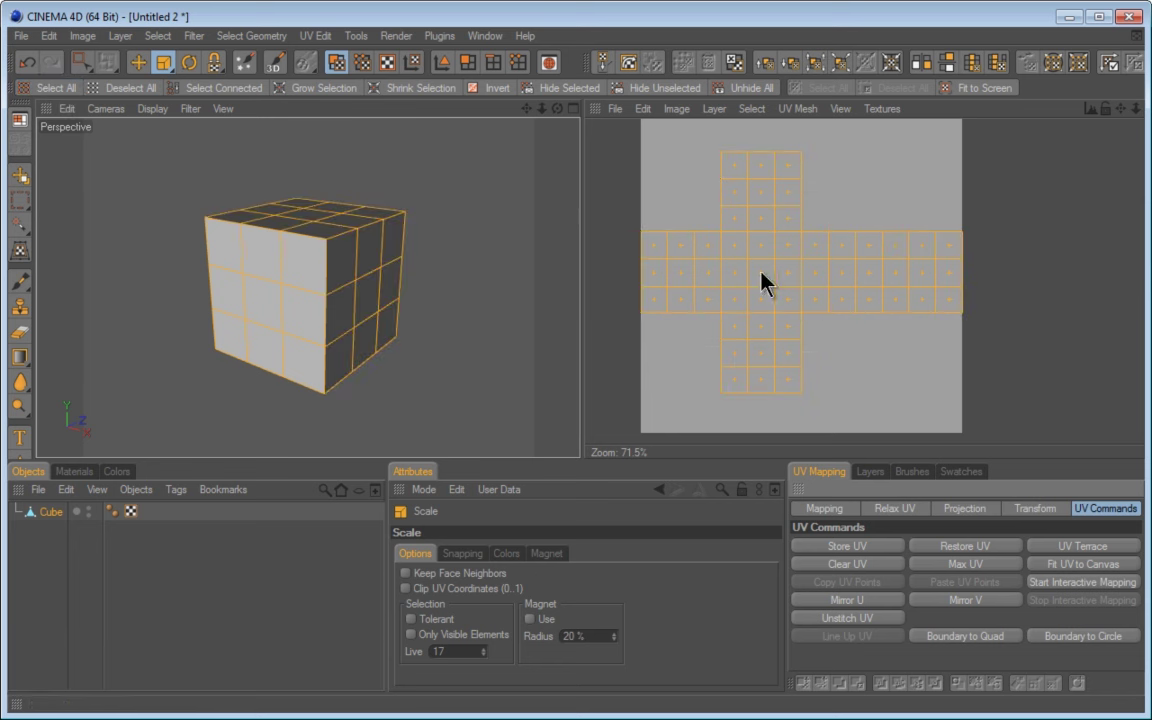
drag(762, 283, 750, 445)
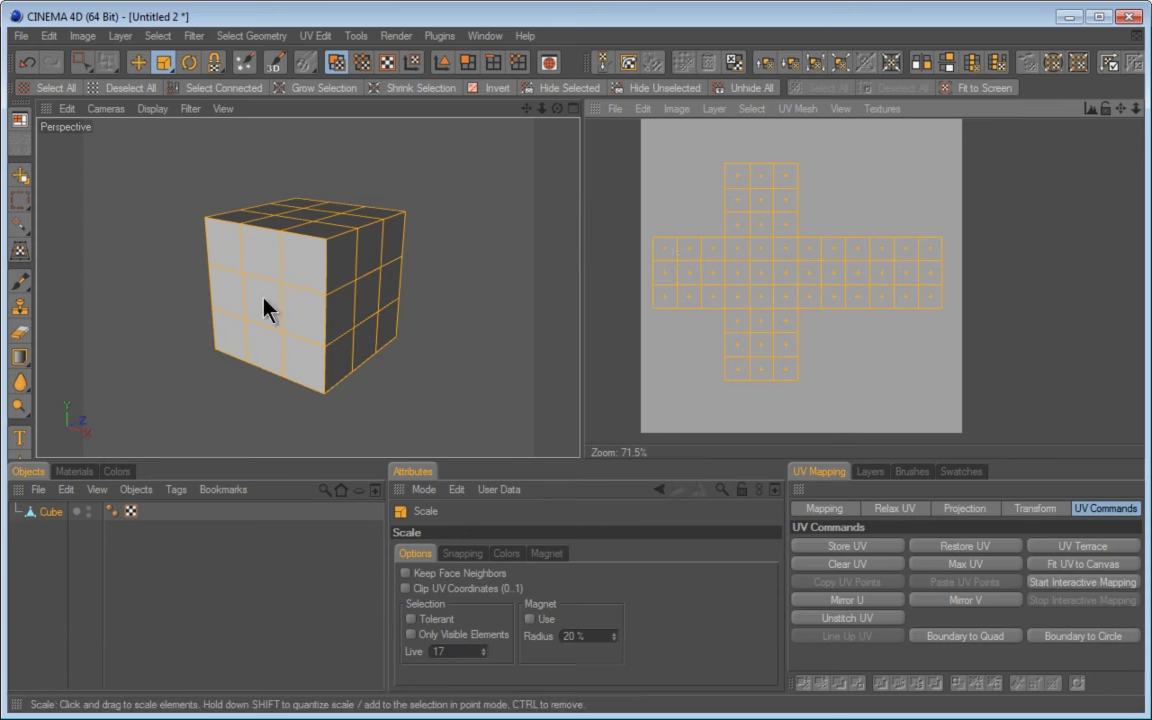
drag(263, 297, 579, 457)
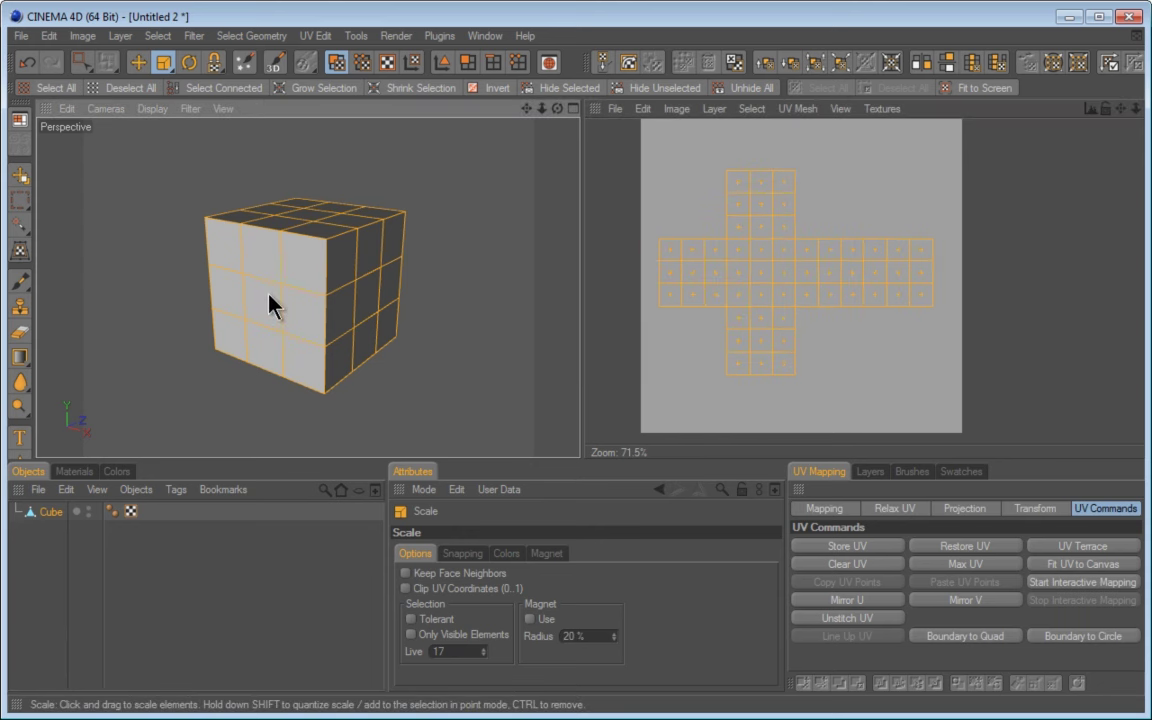
drag(272, 305, 581, 463)
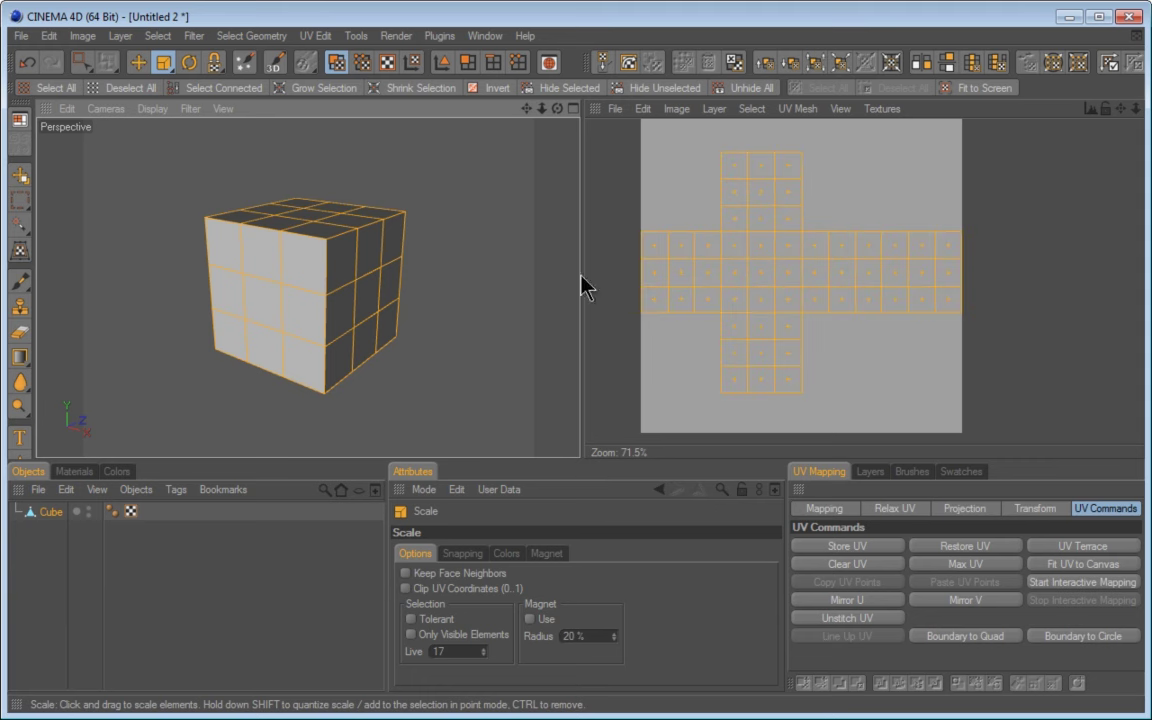
Step: Scale the whole UV layout uniformly from the horizontal strip's lower-left corner down to about three quarters of the canvas width
click(1121, 112)
drag(1121, 110, 1011, 170)
scroll(750, 264, up, 1)
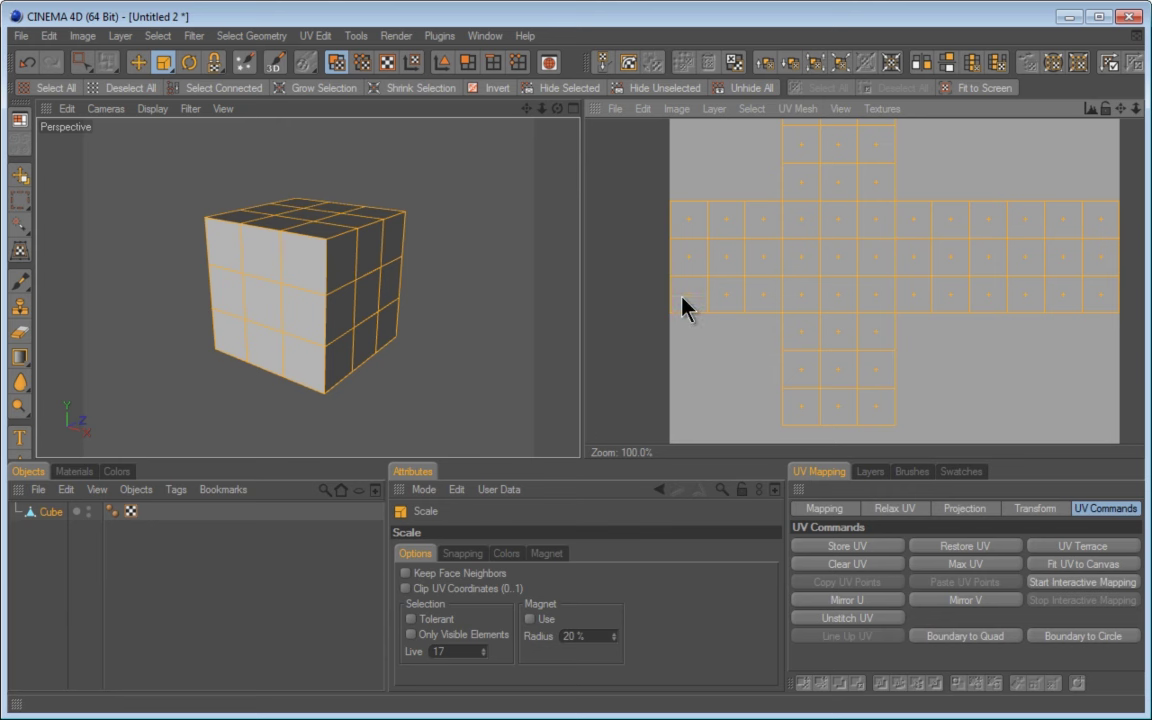
key(ctrl+shift+d)
mouse_move(658, 297)
mouse_down()
mouse_move(753, 444)
mouse_move(744, 455)
mouse_move(960, 315)
mouse_up()
key(Escape)
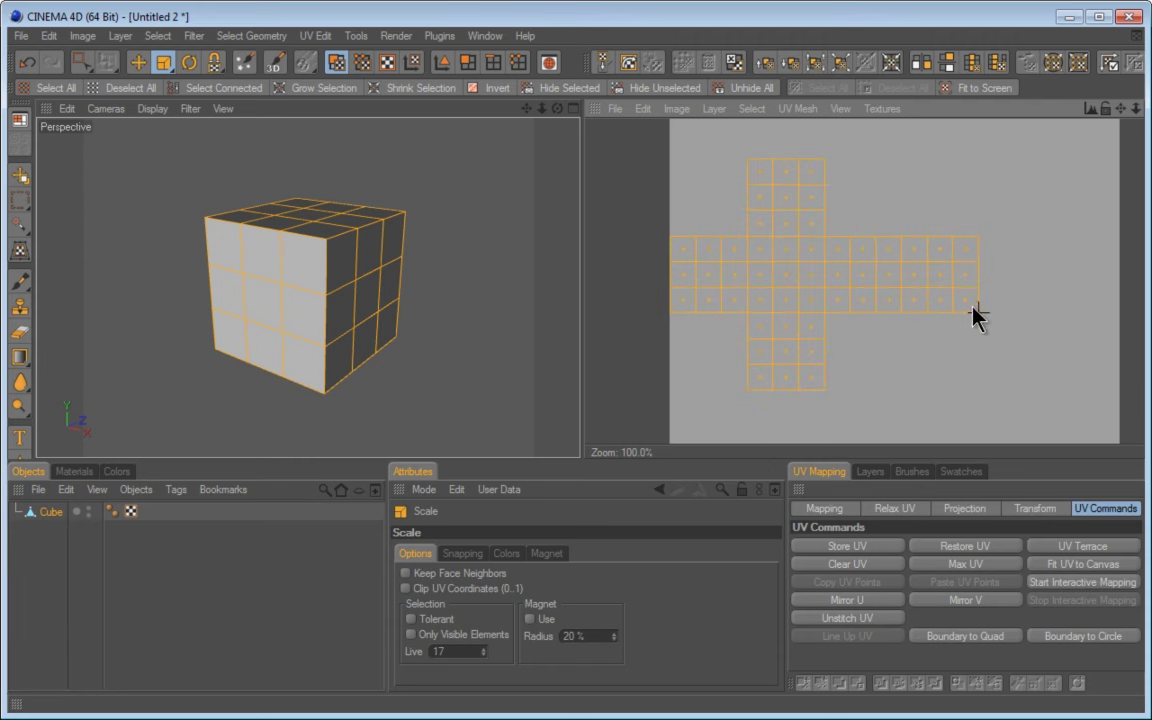
mouse_move(755, 455)
mouse_down()
mouse_move(746, 452)
mouse_move(758, 445)
mouse_move(748, 452)
mouse_up()
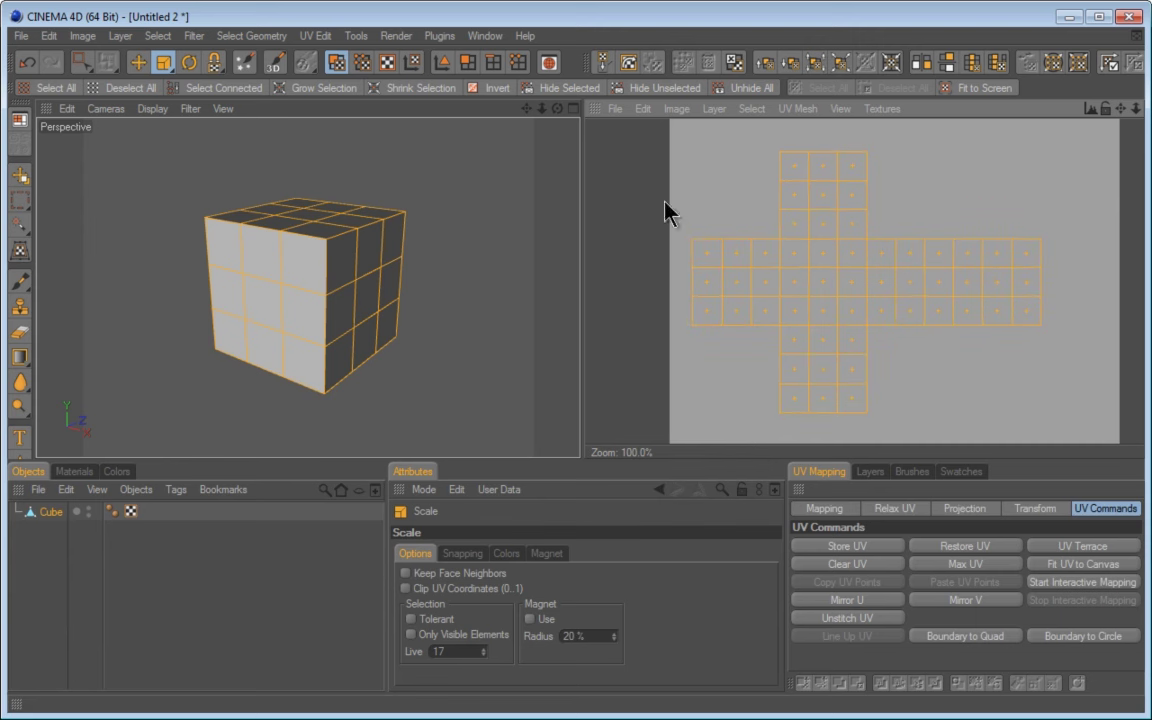
Step: Enable Scale quantizing at 10 %, disable Move quantizing, and test scaling the UV layout from its front-face centre in those increments
click(475, 558)
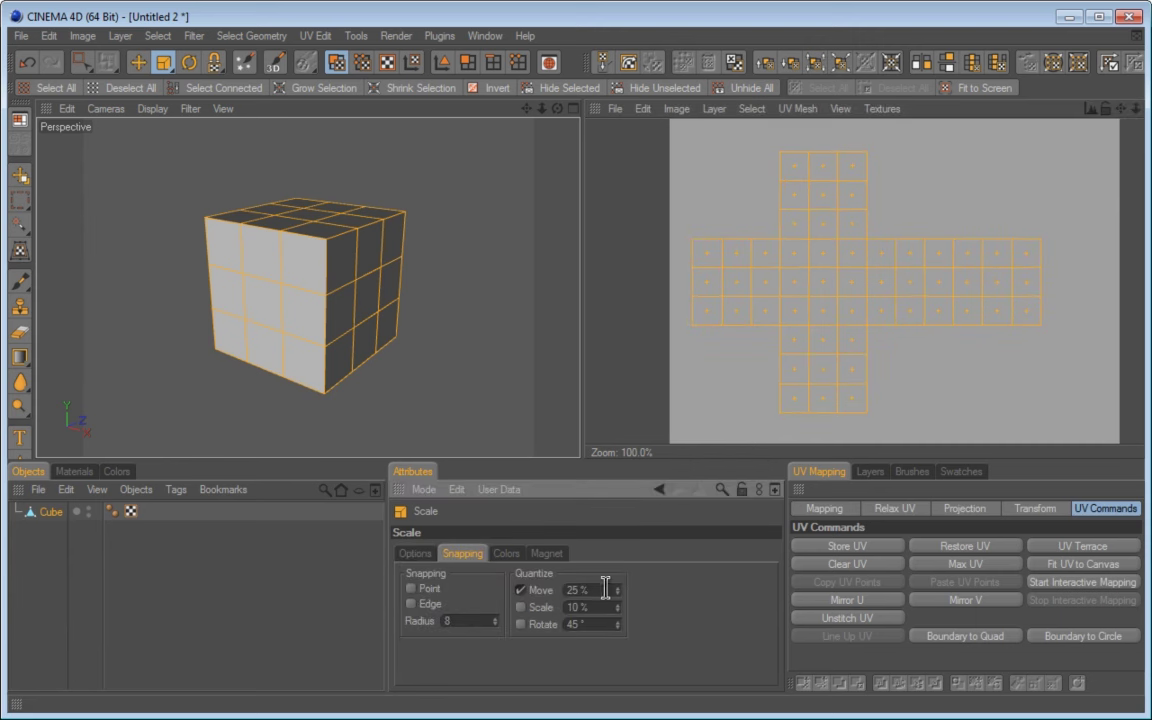
click(520, 607)
click(520, 590)
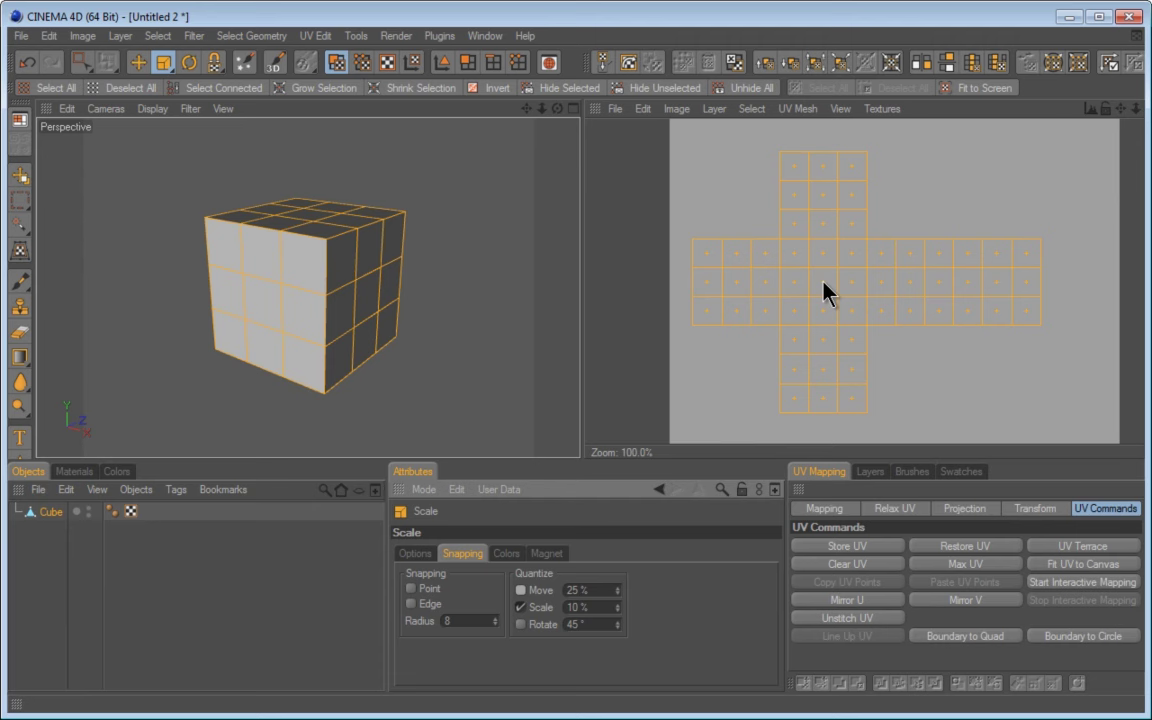
drag(825, 290, 751, 452)
Step: Switch to UV point editing and test scaling the points from the front-face centre and the strip's lower-left corner
click(363, 62)
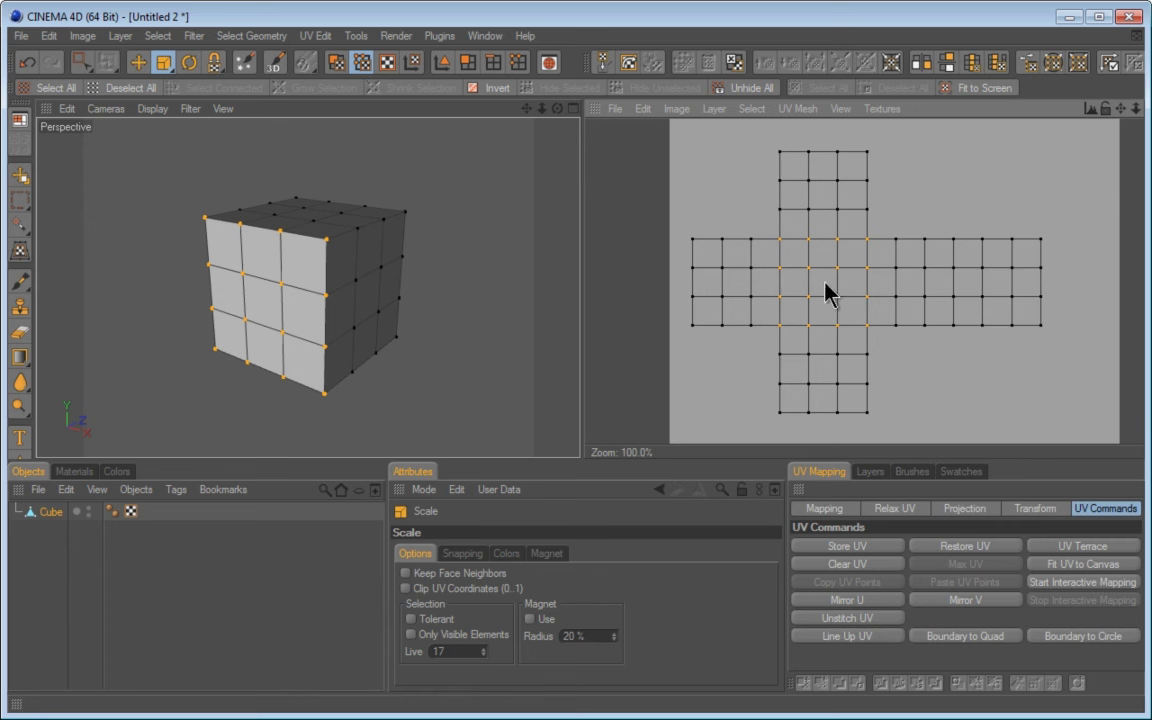
drag(826, 291, 751, 455)
drag(690, 325, 752, 455)
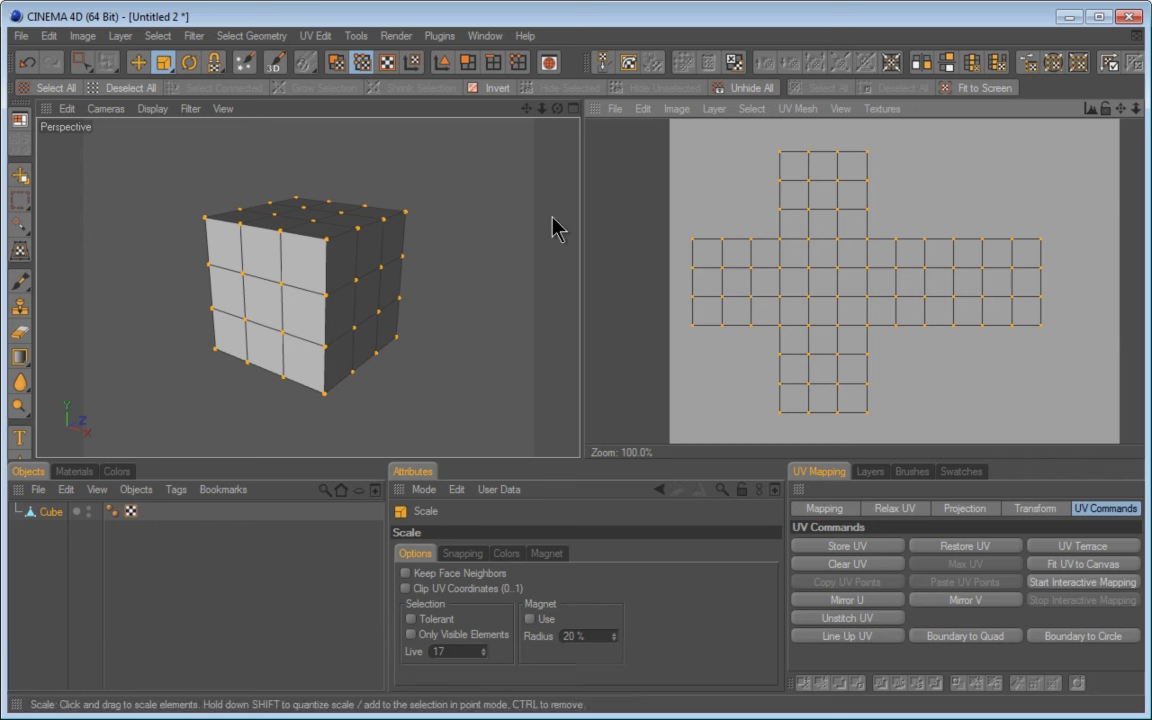
Step: Disable Scale quantizing and return to UV polygon editing
click(462, 553)
click(520, 607)
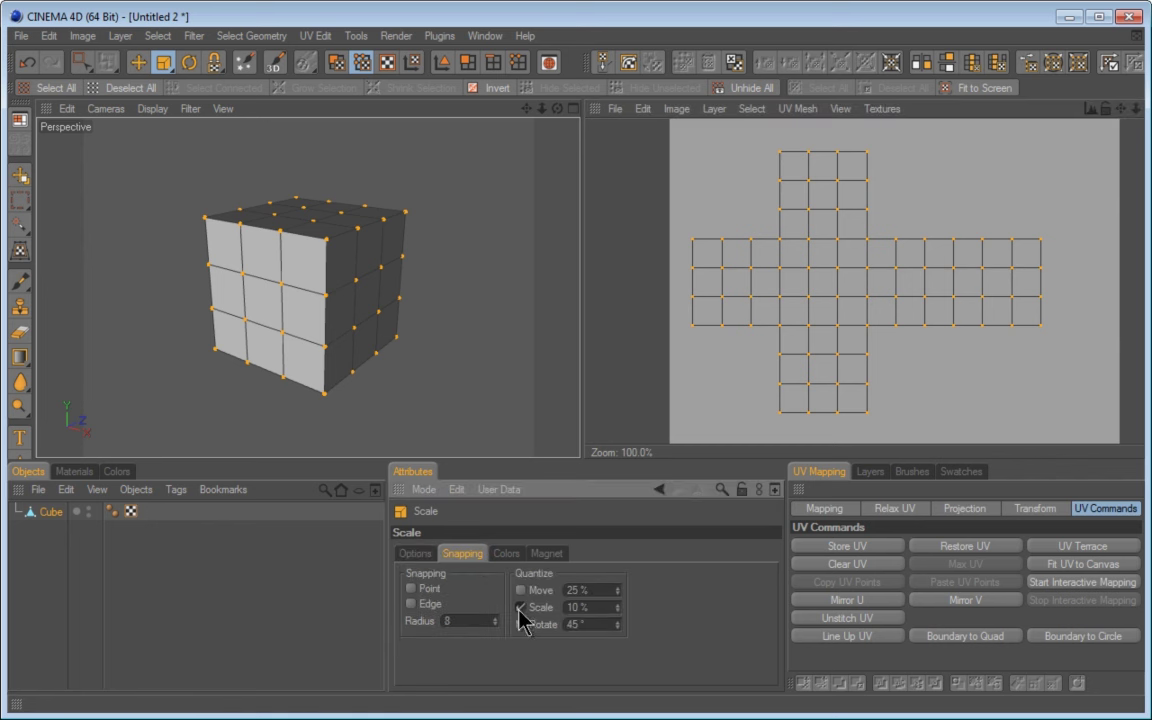
click(337, 65)
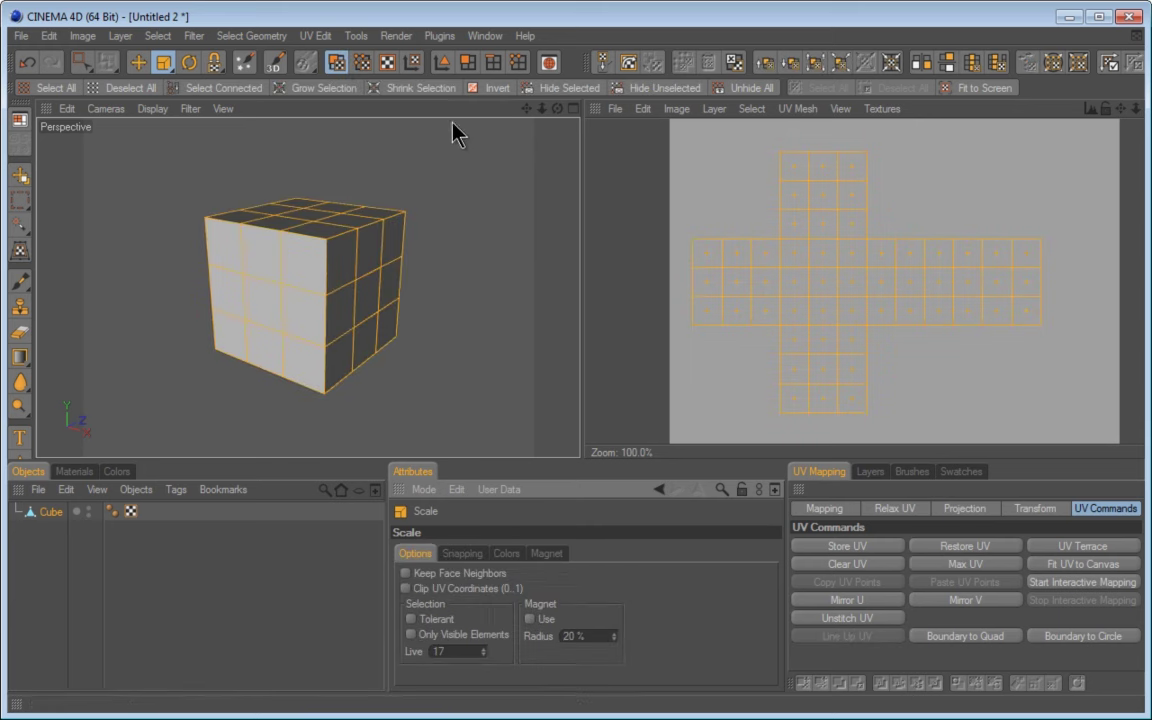
Step: Use Non-Uniform Scale to shrink and stretch the UV layout in width and height from the strip's lower-left corner
click(170, 70)
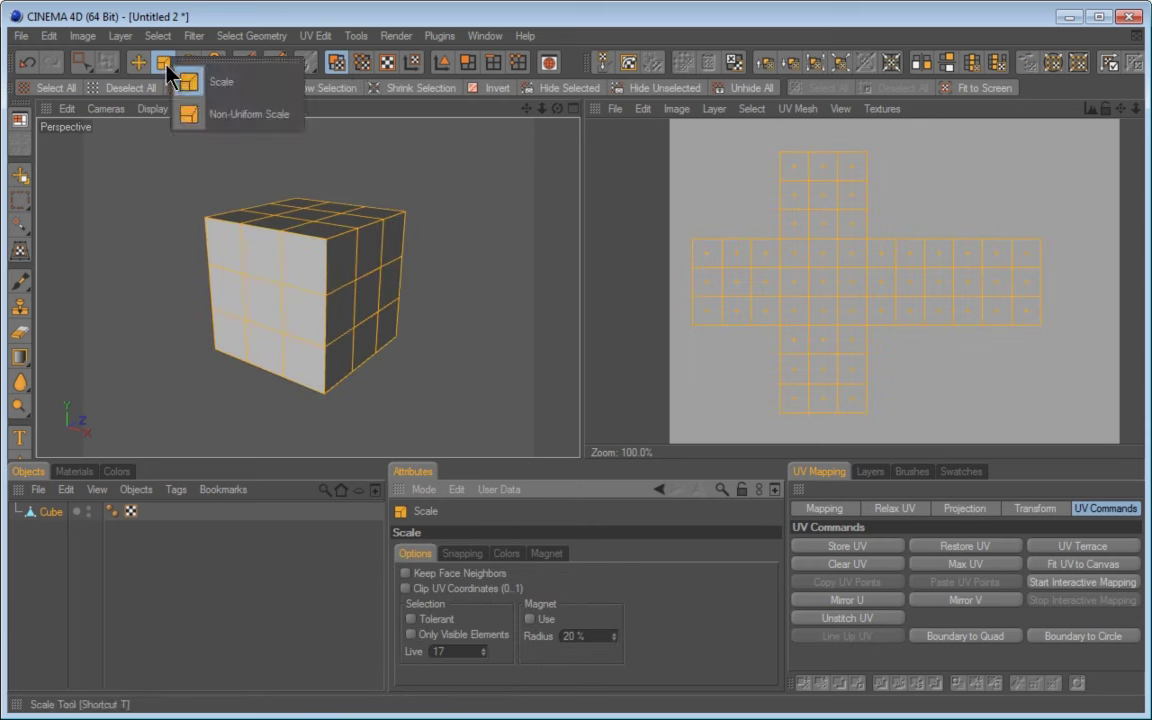
click(225, 117)
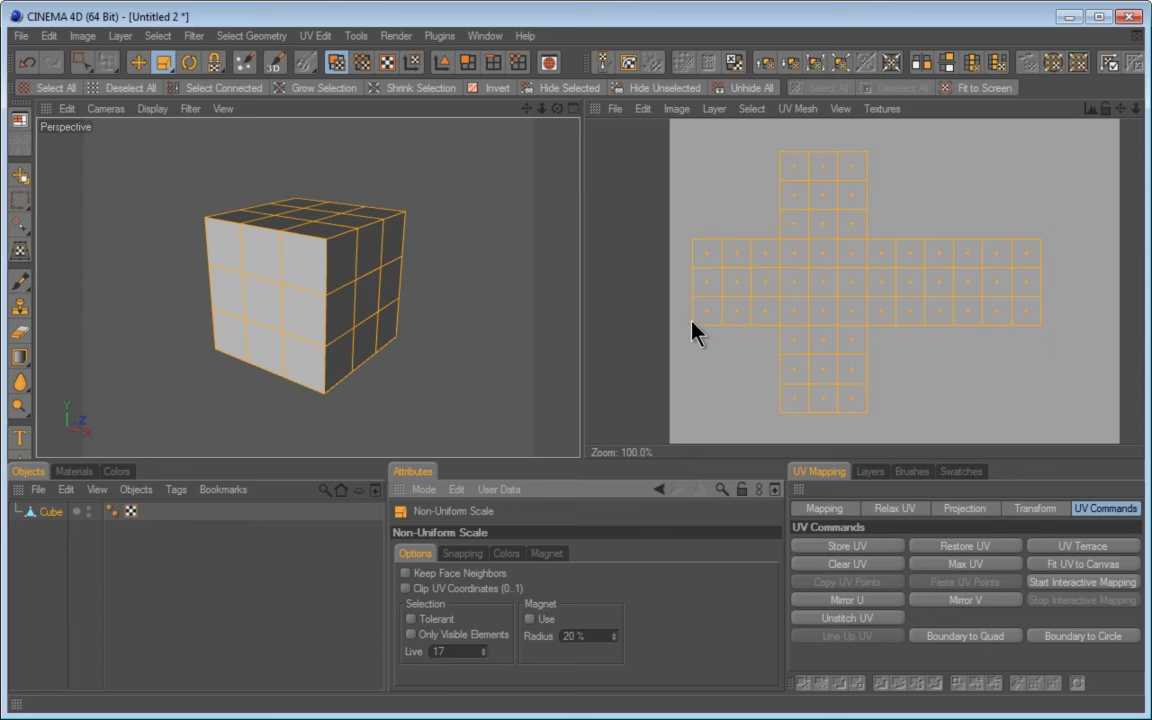
drag(692, 322, 753, 453)
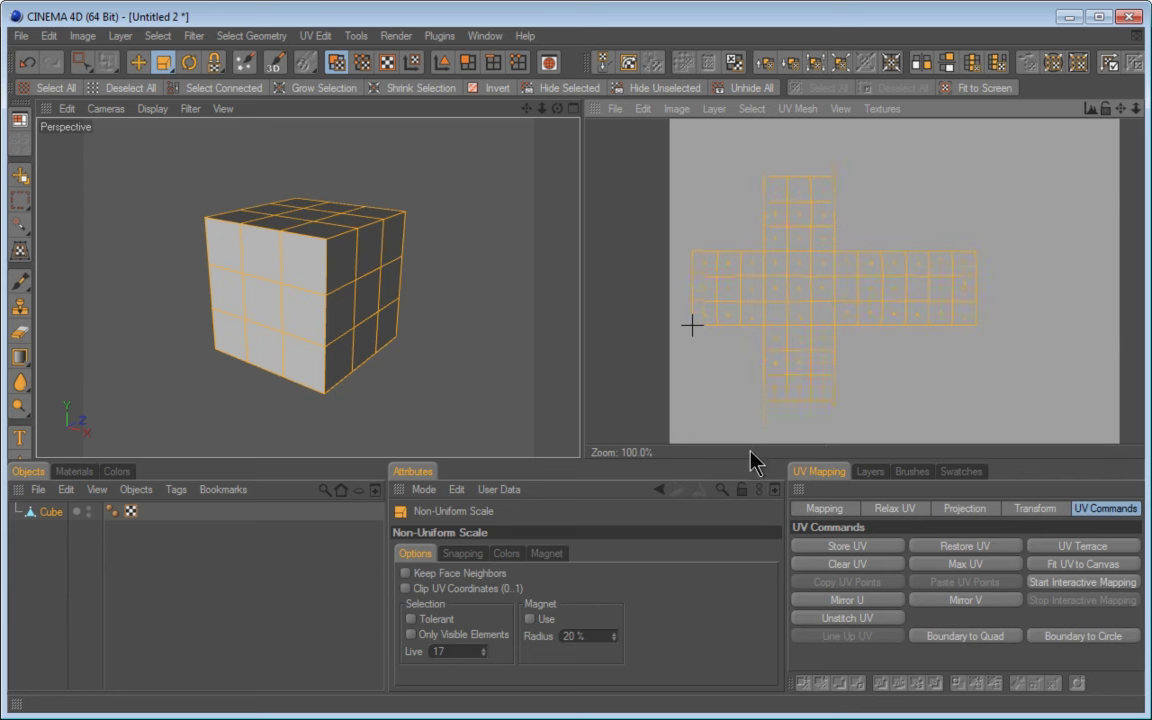
drag(751, 445, 751, 447)
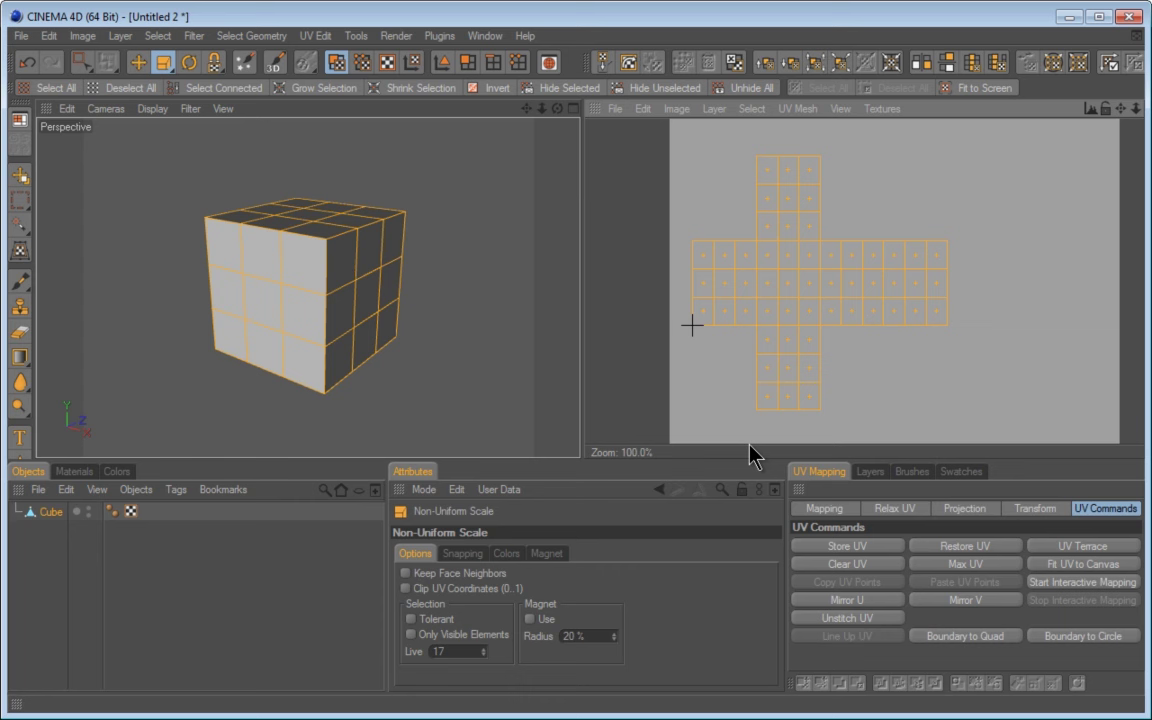
drag(751, 447, 751, 447)
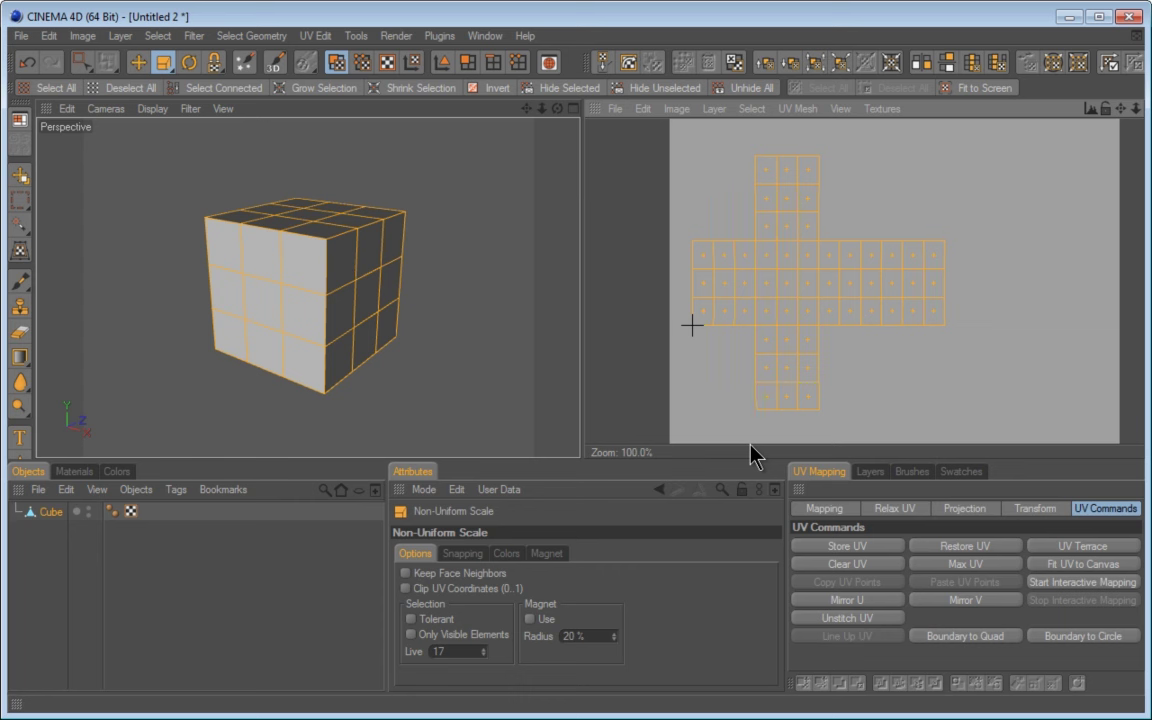
drag(751, 447, 752, 448)
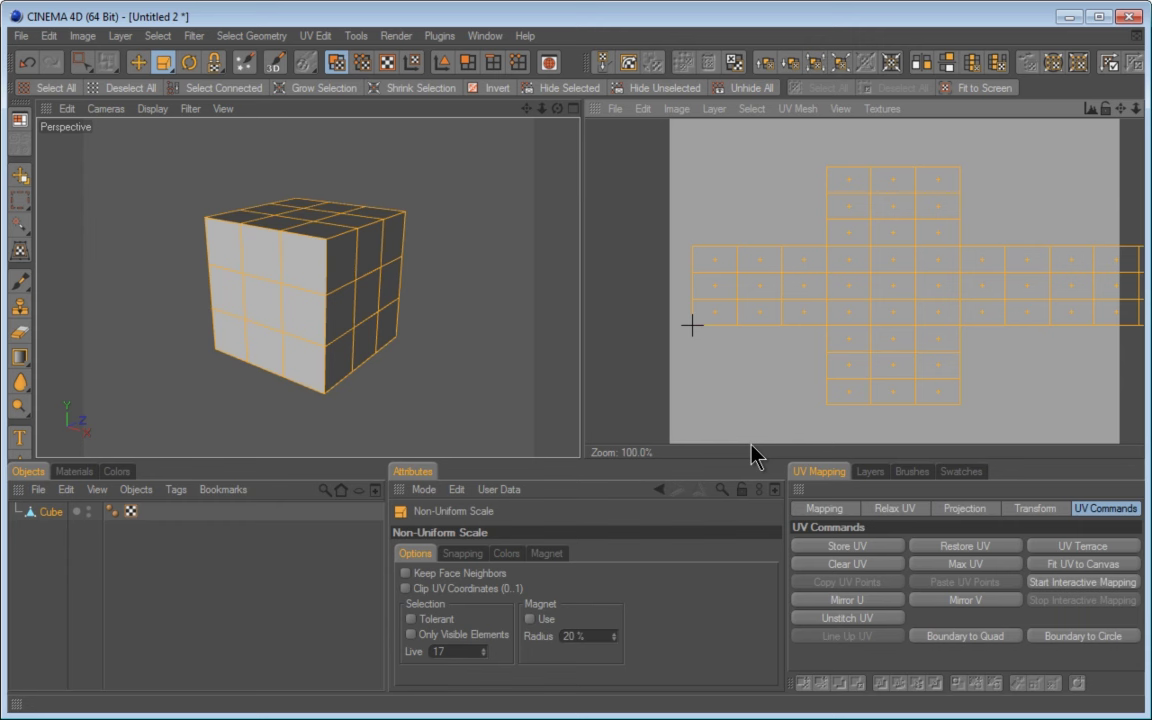
Step: Scale the UV layout non-uniformly from the strip's upper-right corner and from the inner corner of the cross
drag(751, 444, 750, 444)
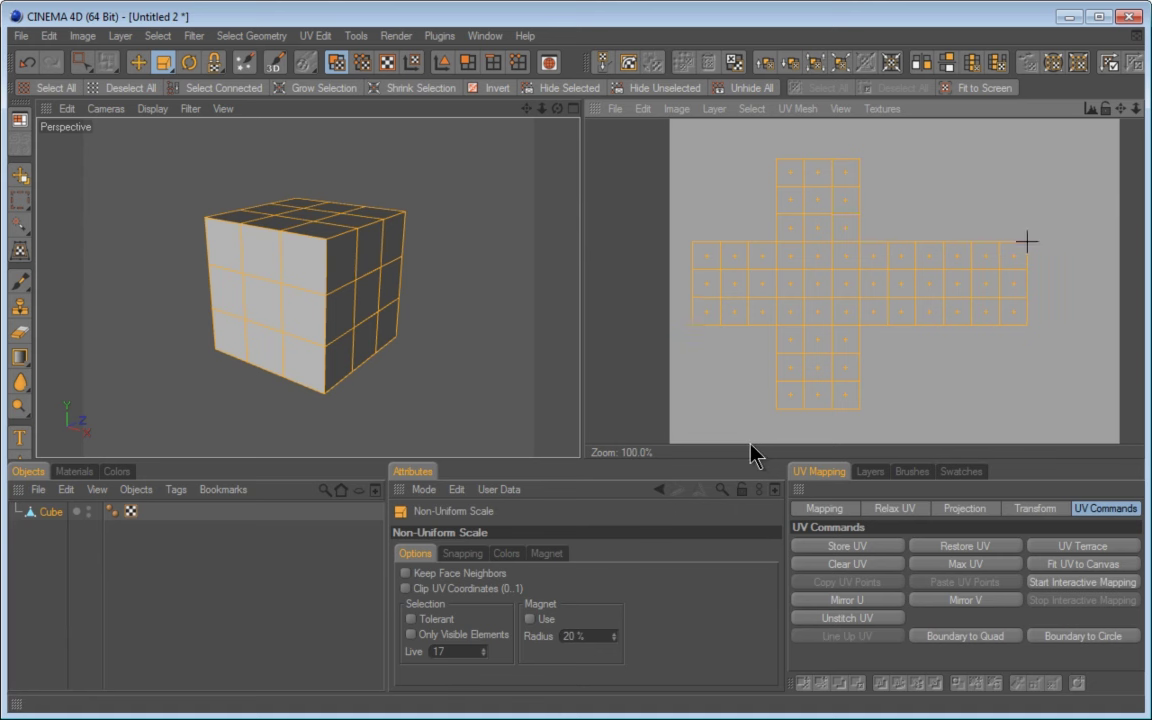
drag(751, 444, 752, 452)
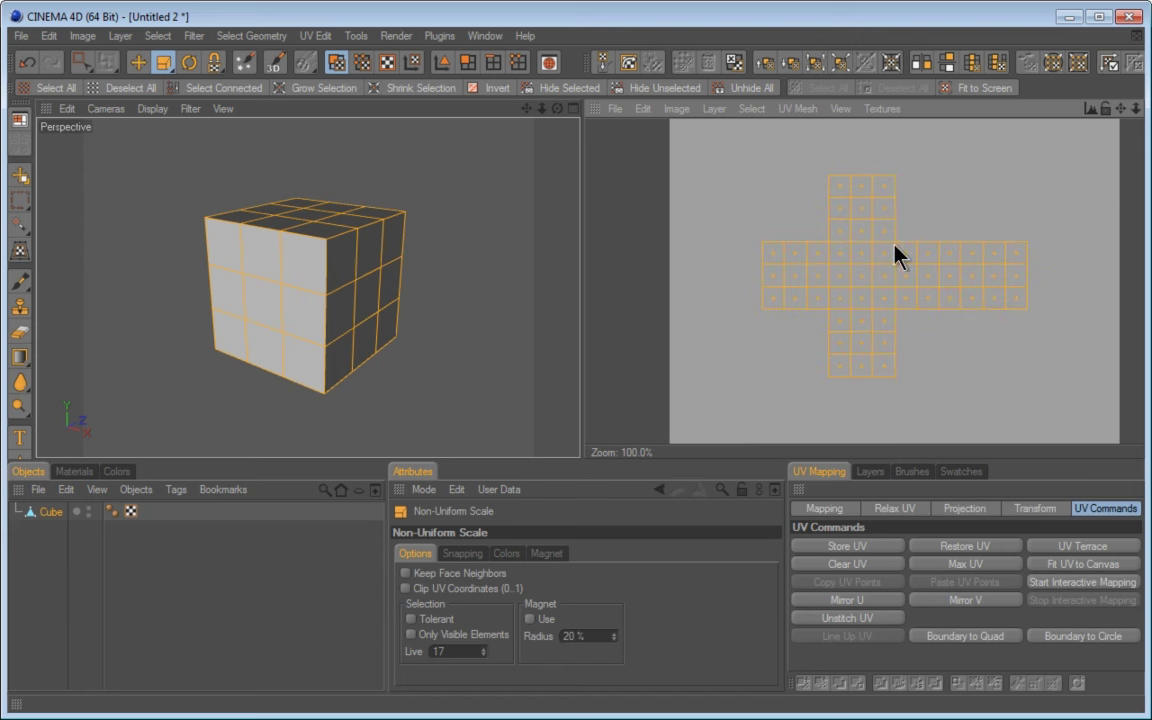
mouse_move(895, 244)
mouse_down()
mouse_move(759, 453)
mouse_move(743, 458)
mouse_move(741, 444)
mouse_up()
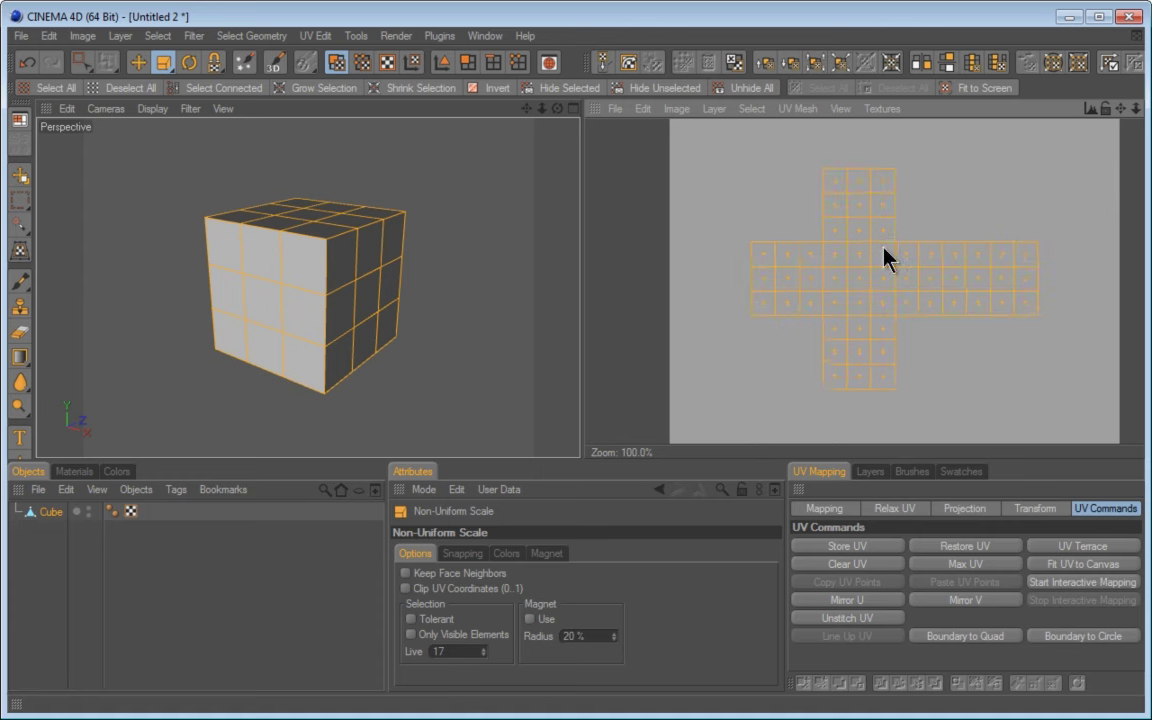
Step: Scale the UV layout non-uniformly from a polygon centre at 500 % zoom, and centre the whole layout in view at 200 %
scroll(805, 281, up, 5)
scroll(806, 283, up, 3)
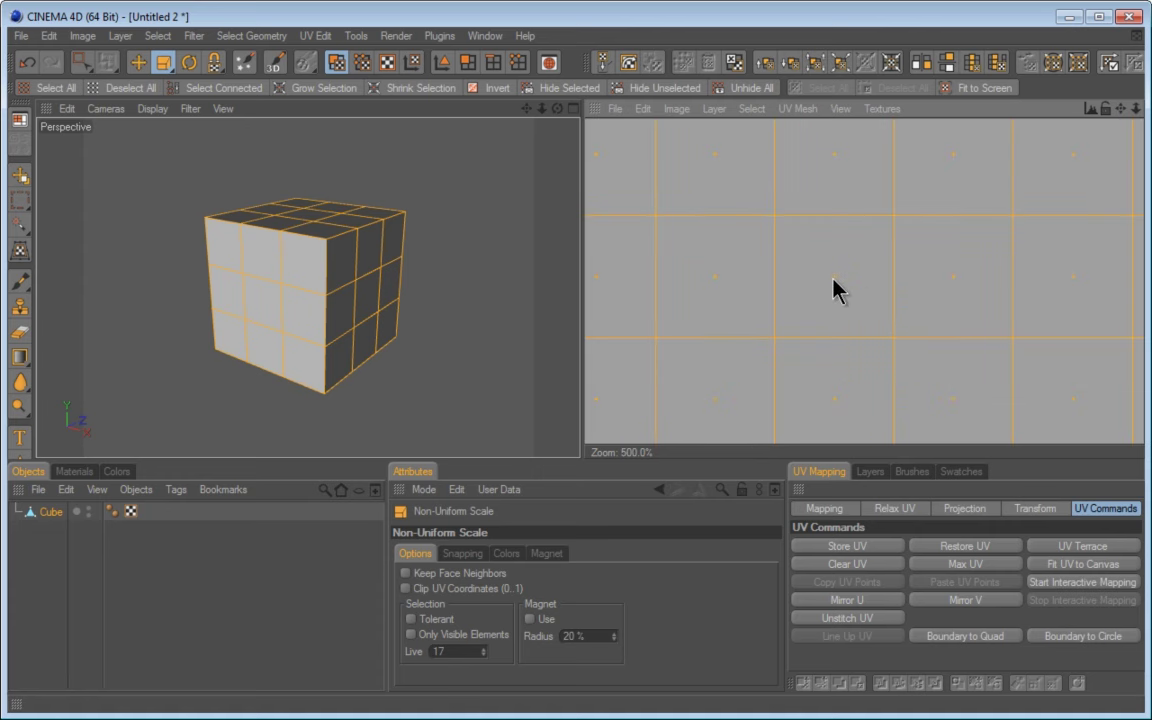
mouse_move(834, 278)
mouse_down()
mouse_move(753, 452)
mouse_move(780, 455)
mouse_move(746, 471)
mouse_move(728, 455)
mouse_move(760, 452)
mouse_up()
scroll(843, 291, down, 4)
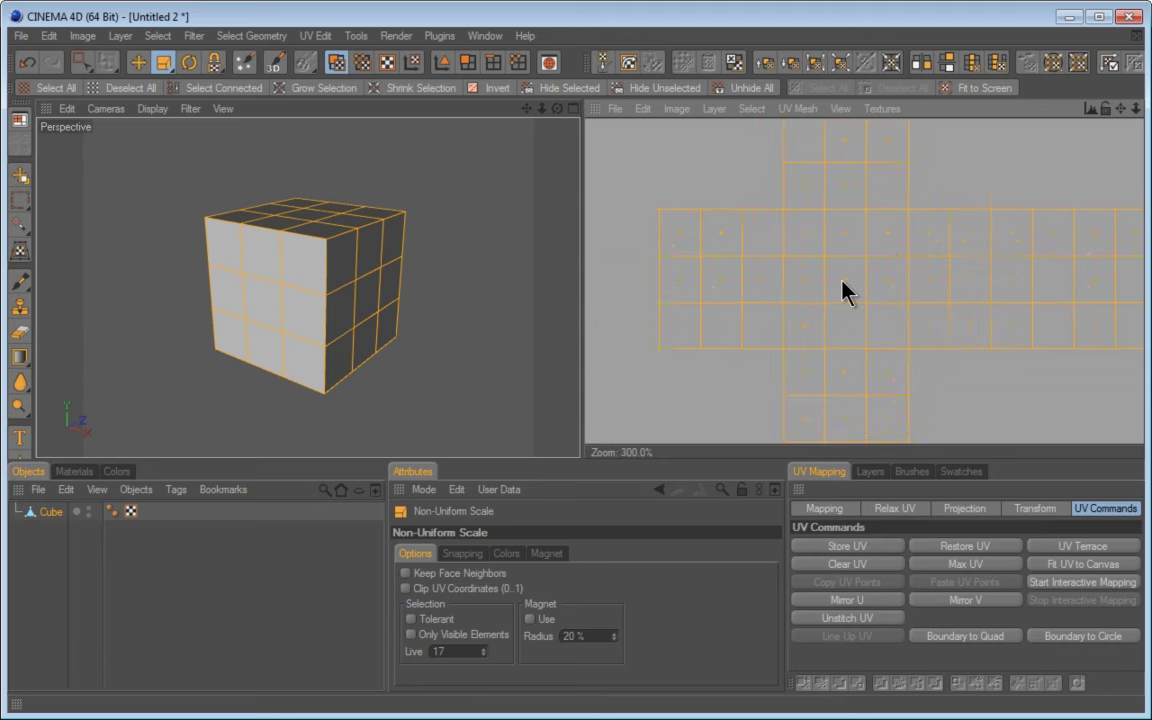
drag(1121, 109, 750, 444)
scroll(1015, 186, down, 1)
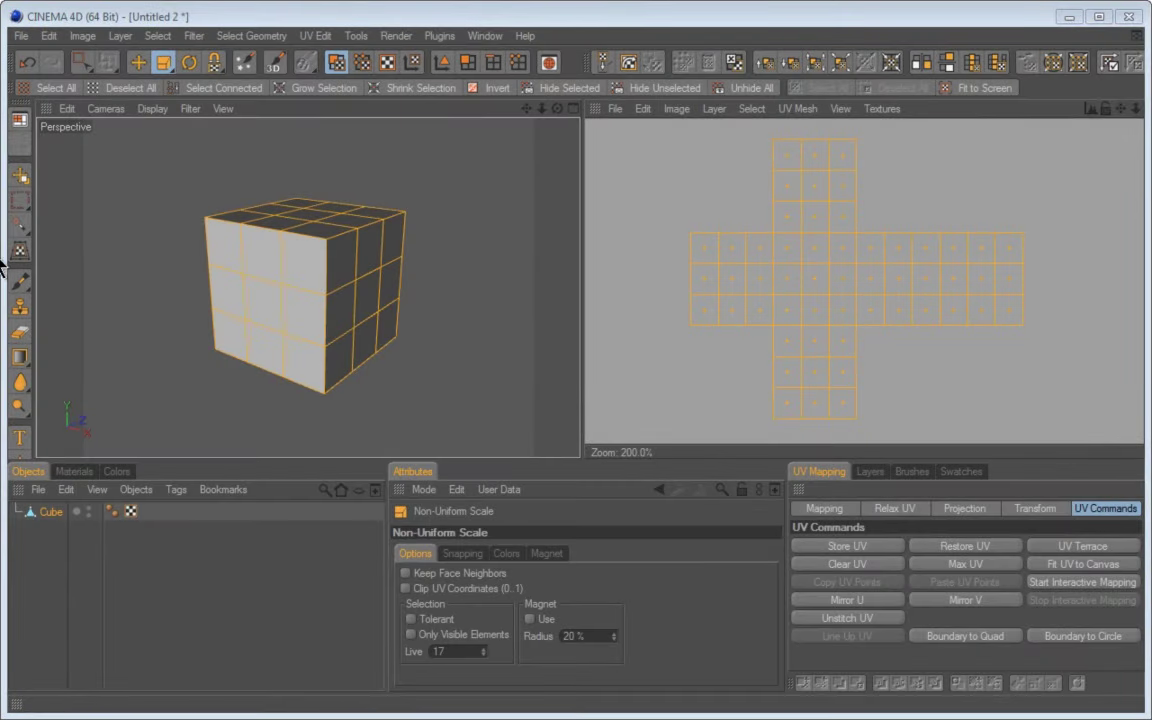
Step: Use the Rotate tool to turn the whole UV layout about the strip's lower-left corner and a point inside the cross
click(189, 62)
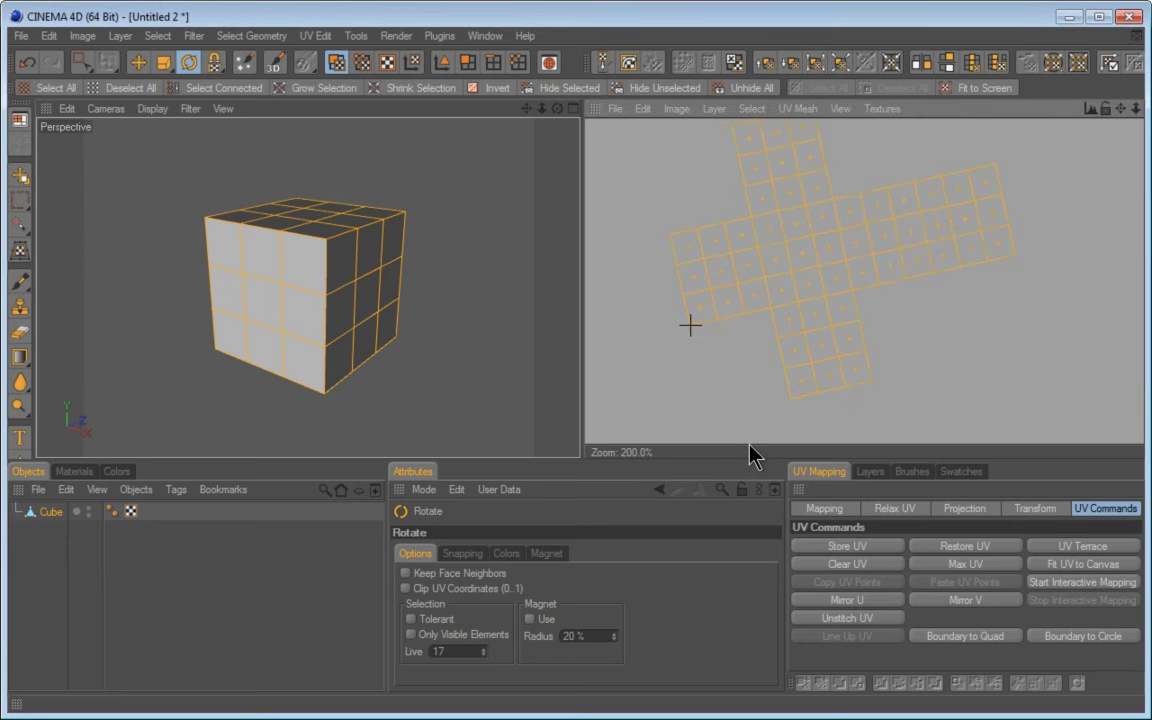
drag(750, 443, 753, 443)
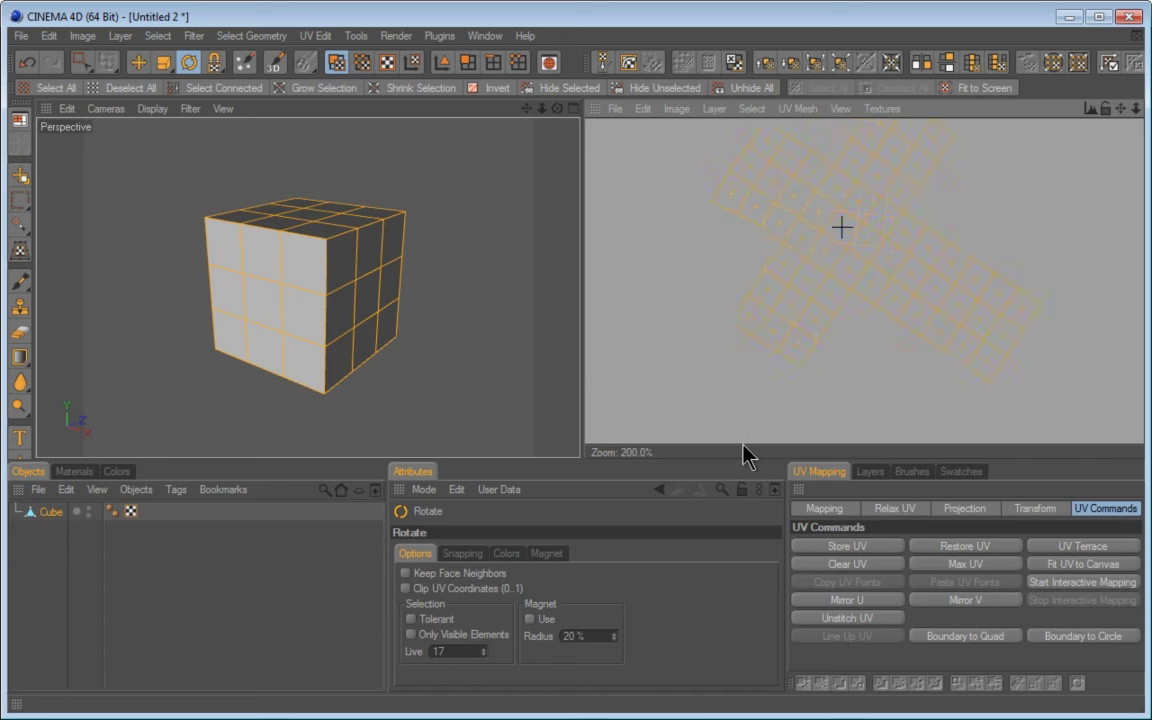
drag(788, 445, 755, 456)
Step: Select the 3 by 3 patch at the strip's right end with Rectangle Selection and rotate it about its lower-right corner
key(0)
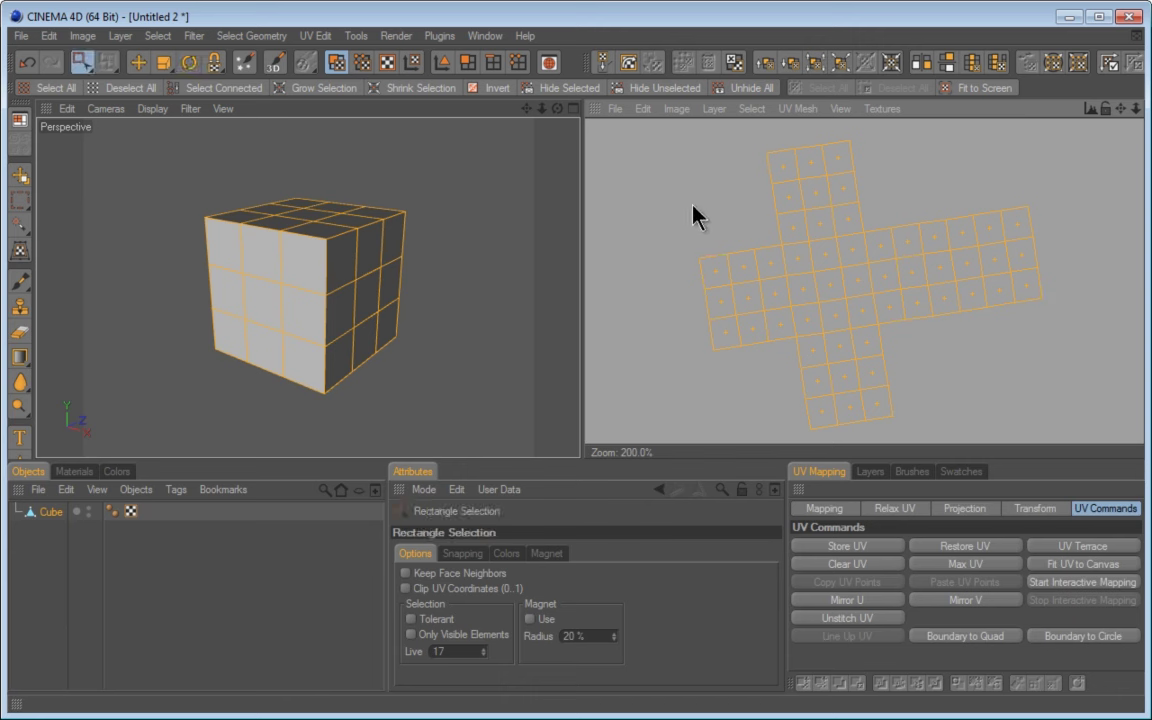
drag(1059, 322, 940, 194)
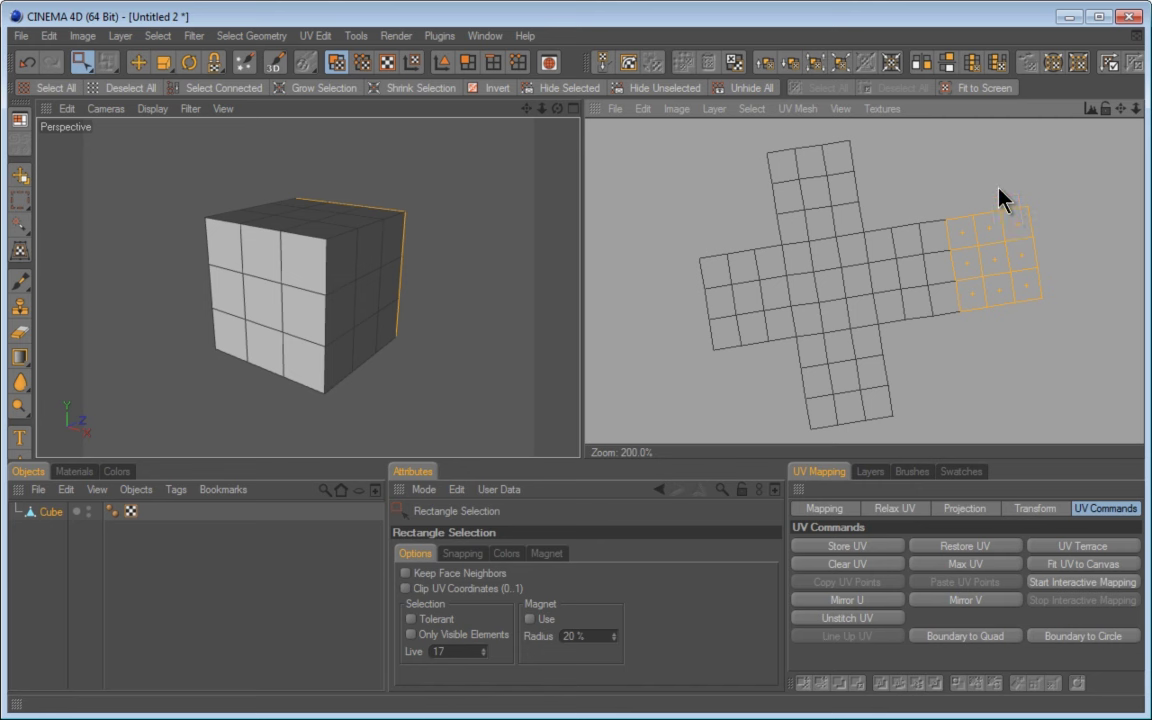
key(r)
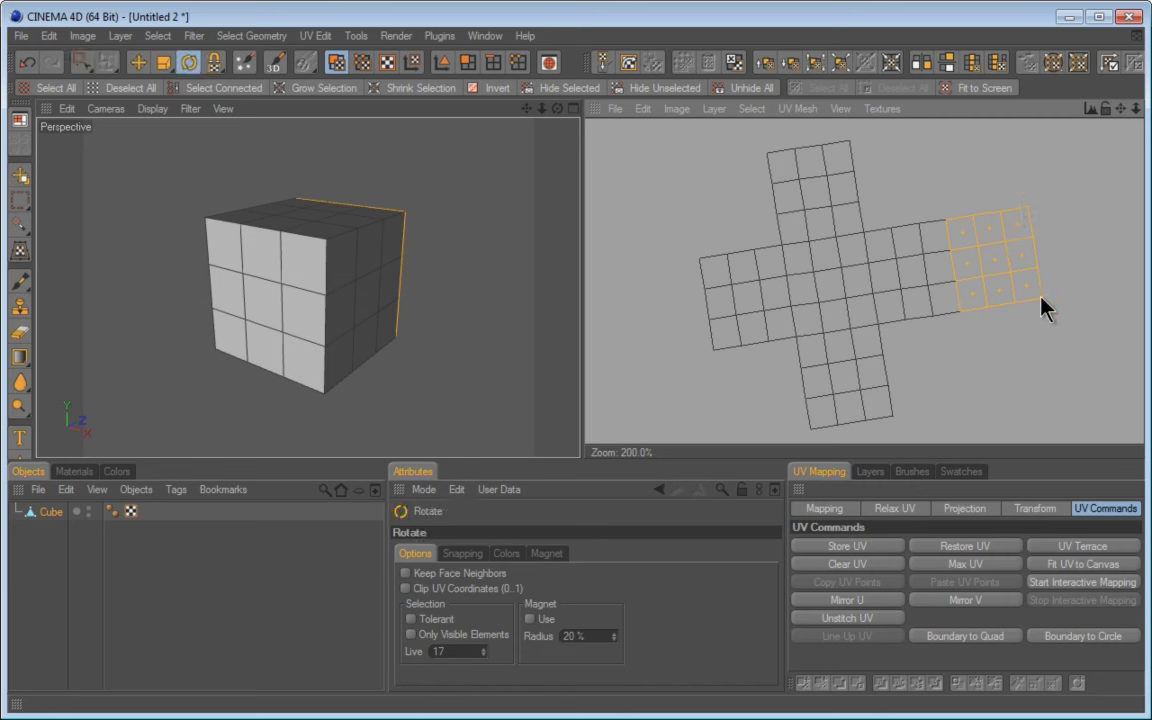
drag(1041, 298, 745, 442)
drag(762, 456, 498, 513)
Step: Enable Rotate quantizing at 45°, test rotating the detached patch about its lower corner in those increments, and disable the quantizing
click(463, 553)
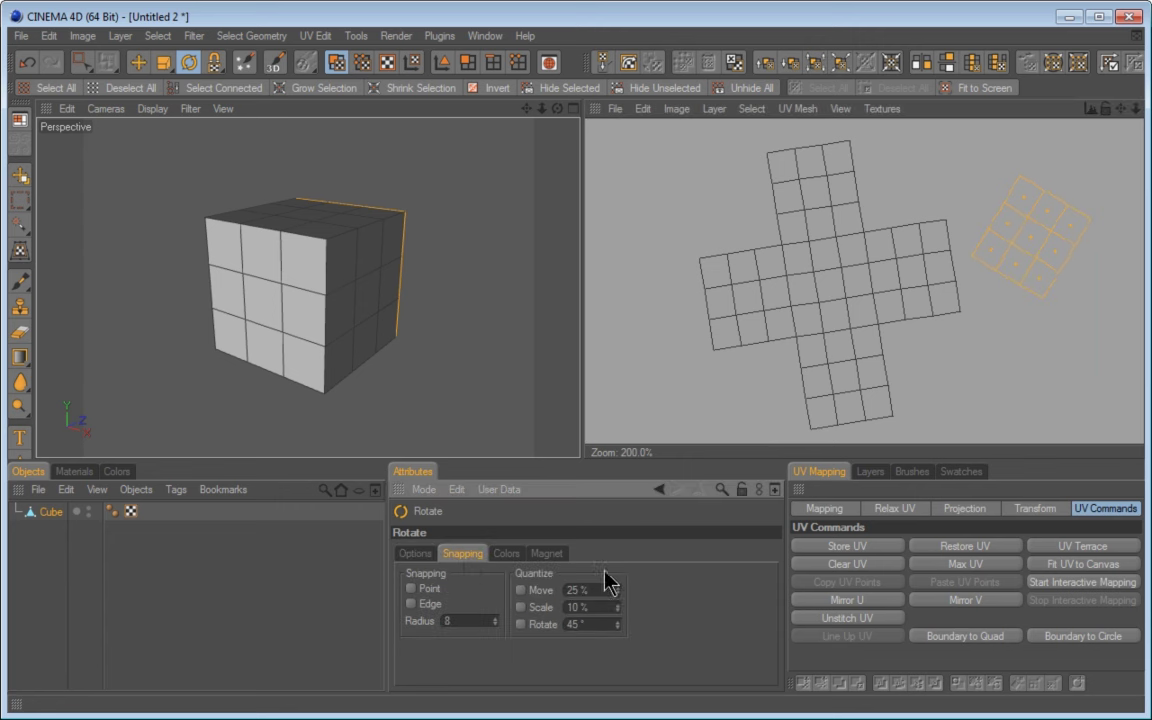
key(ctrl+shift+d)
drag(508, 611, 636, 642)
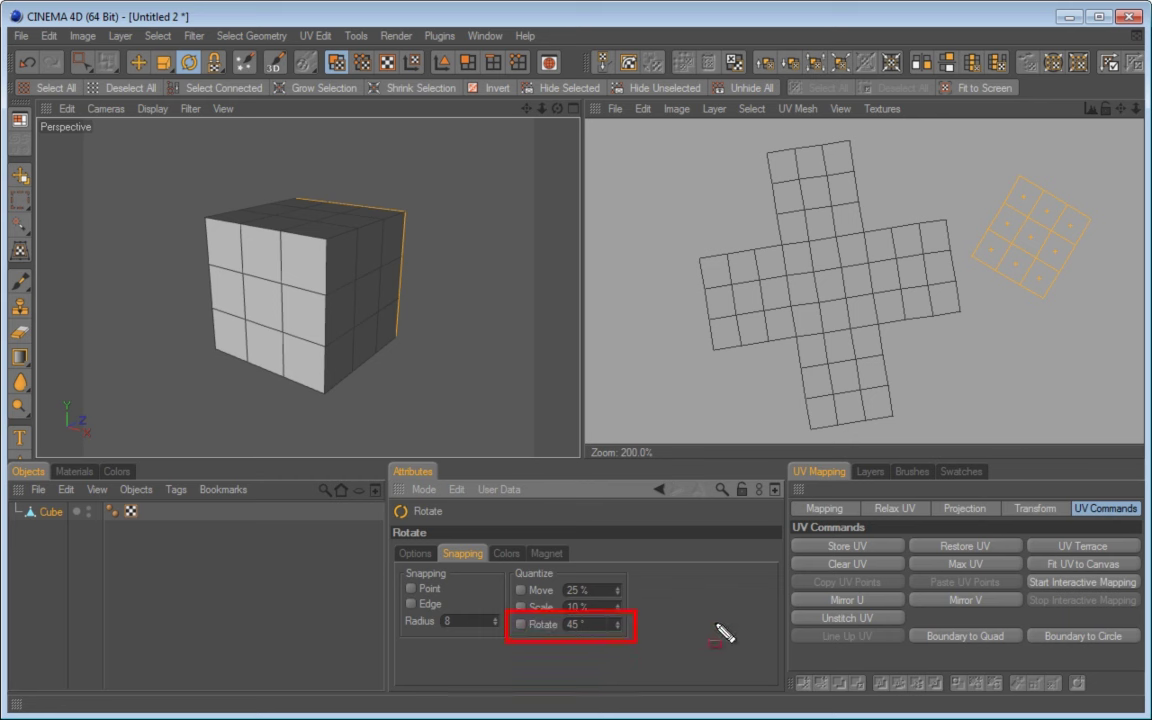
key(Escape)
click(520, 624)
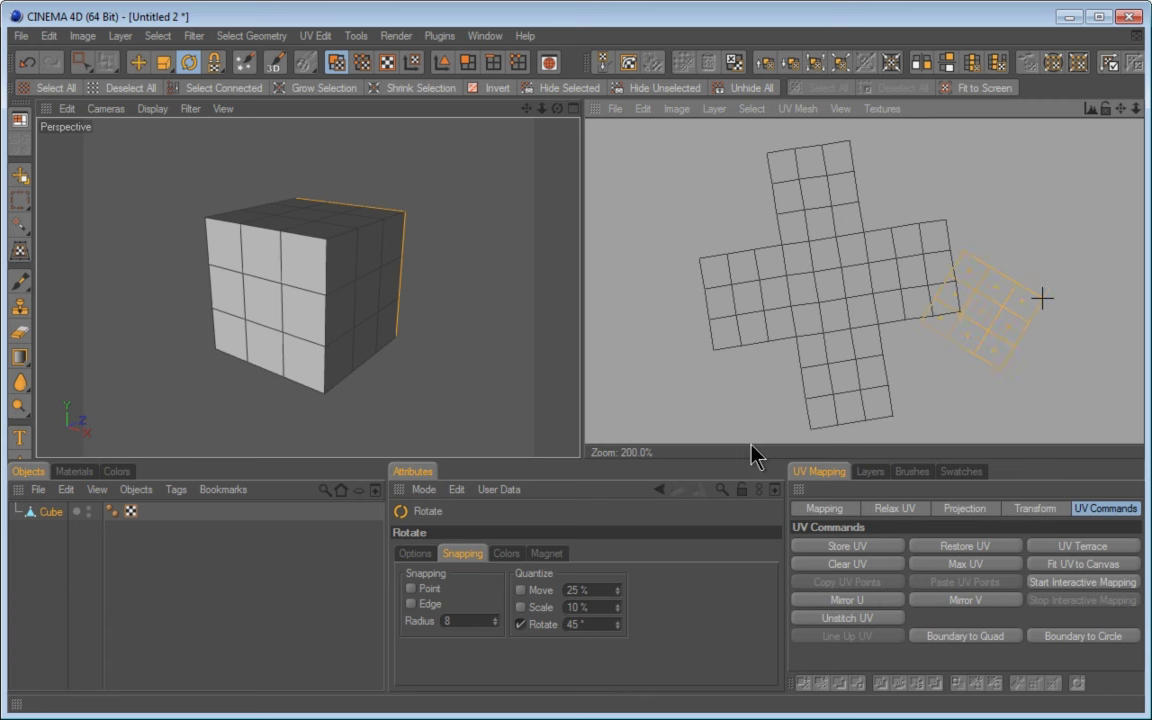
drag(1042, 297, 1042, 297)
click(520, 625)
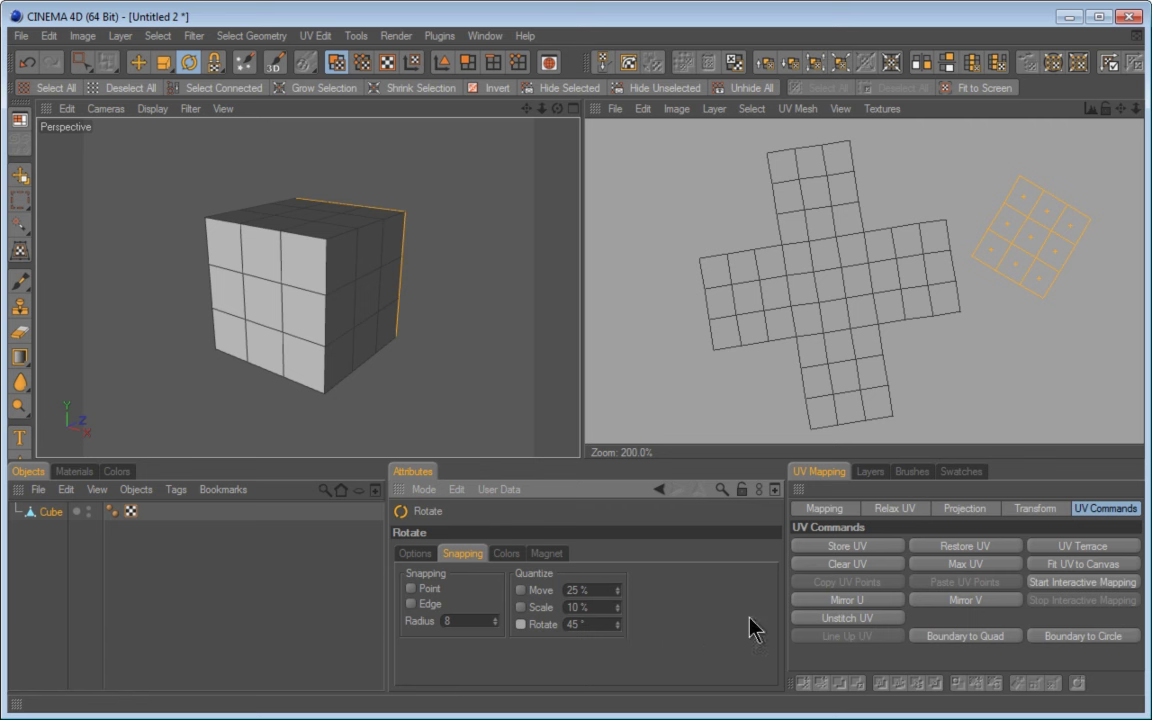
Step: Rotate the detached patch about its lower corner with the Rotate quantize option off and reposition it beside the cross
key(ctrl+shift+d)
drag(490, 607, 652, 651)
key(Escape)
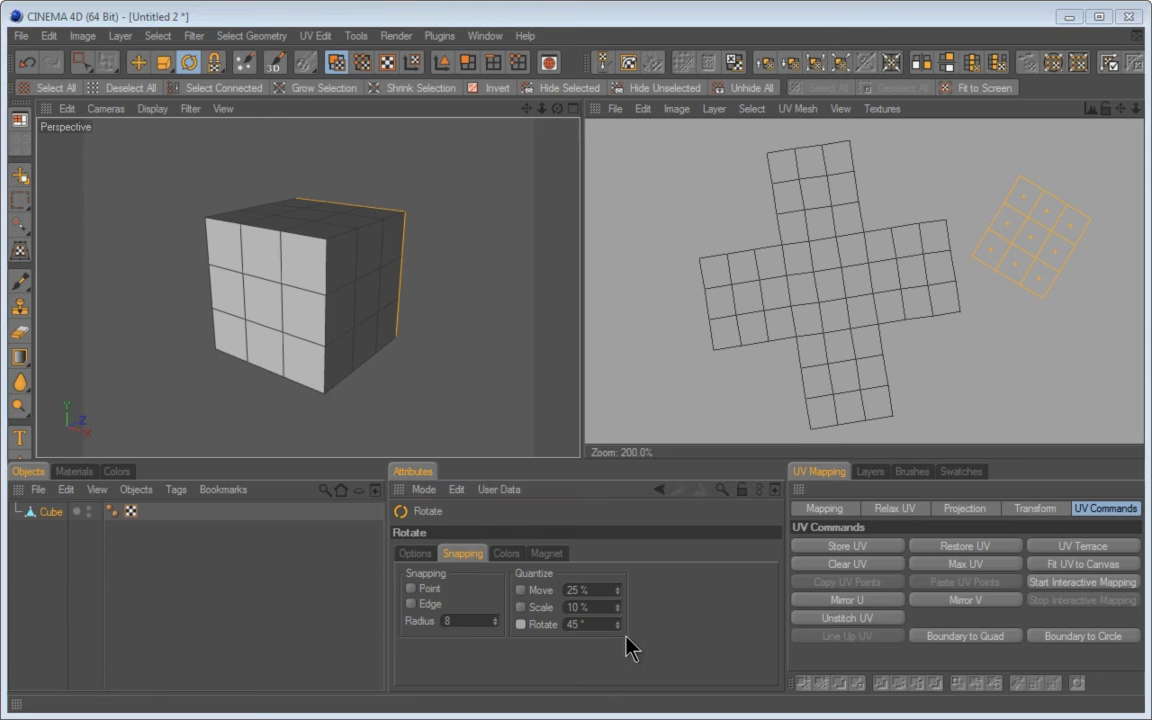
drag(1042, 298, 1042, 299)
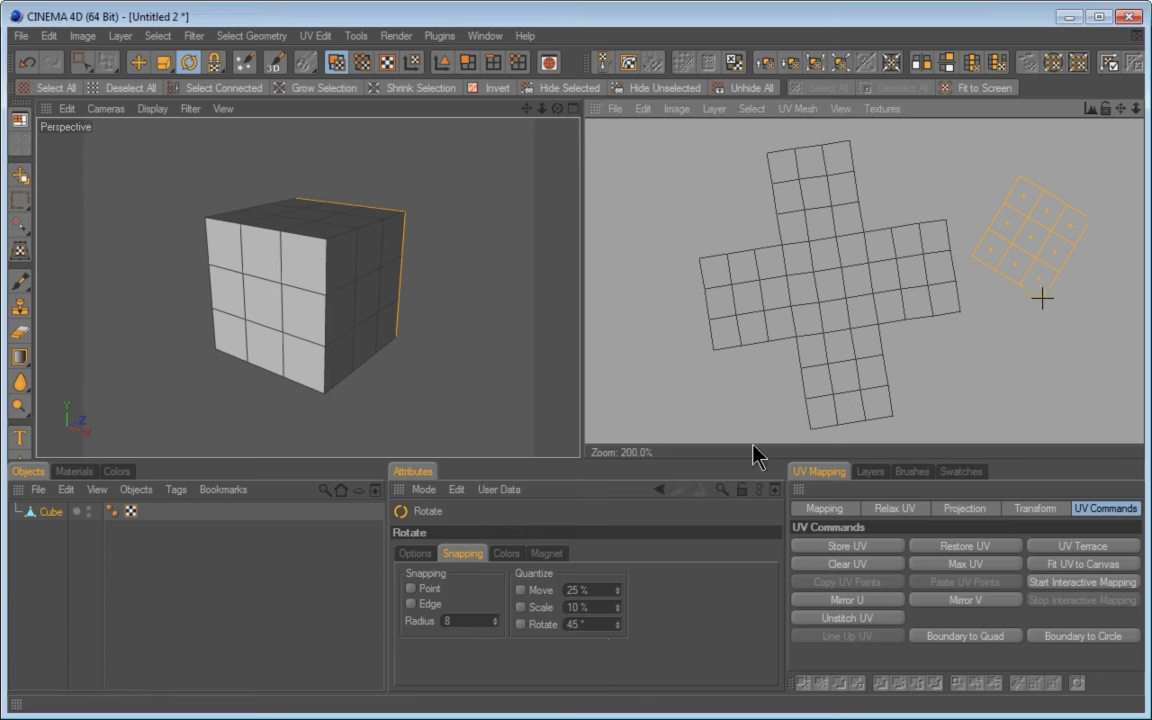
mouse_move(732, 444)
mouse_down()
mouse_move(759, 444)
mouse_move(712, 447)
mouse_move(754, 444)
mouse_up()
Step: Use Live Selection to select several groups of the cross's UV polygons and move and rotate them away from the layout
drag(82, 62, 102, 73)
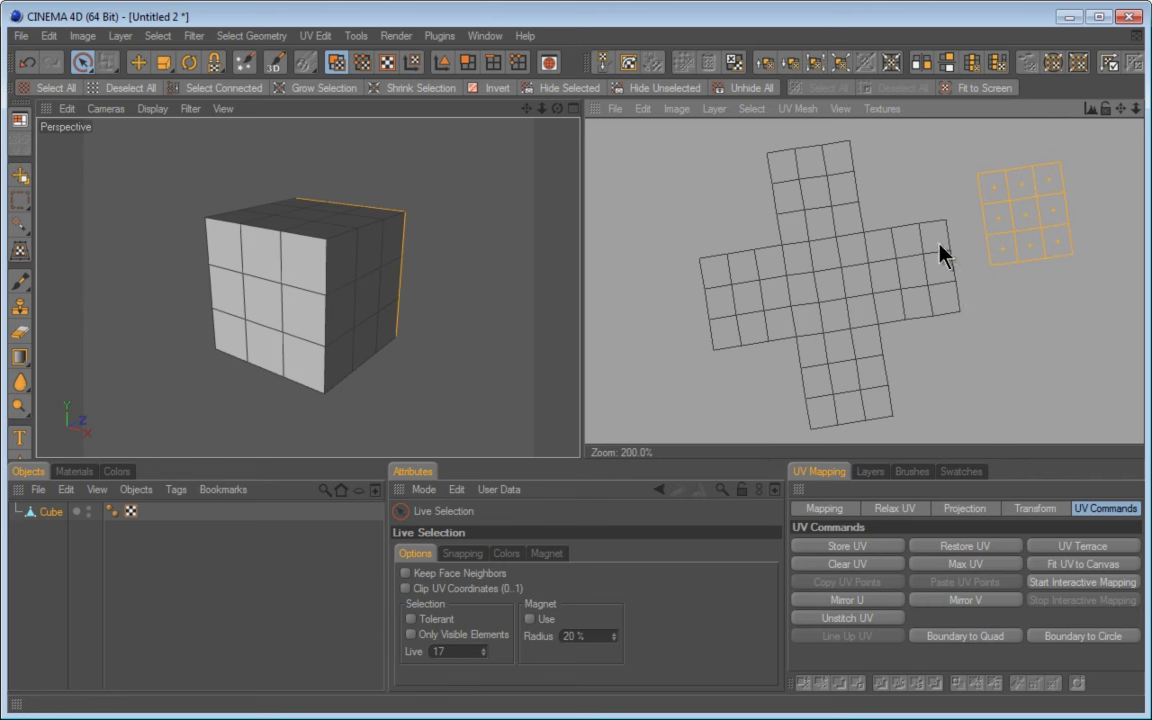
mouse_move(944, 252)
mouse_down()
mouse_move(913, 249)
mouse_move(930, 262)
mouse_move(917, 275)
mouse_up()
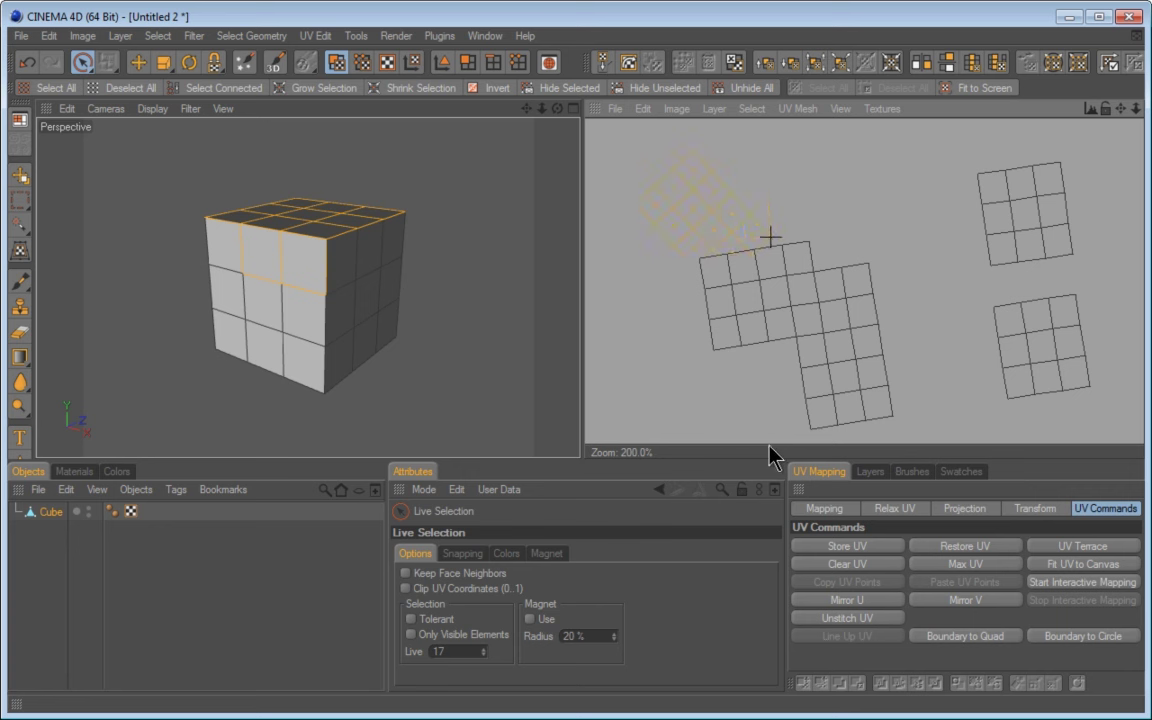
drag(769, 445, 736, 441)
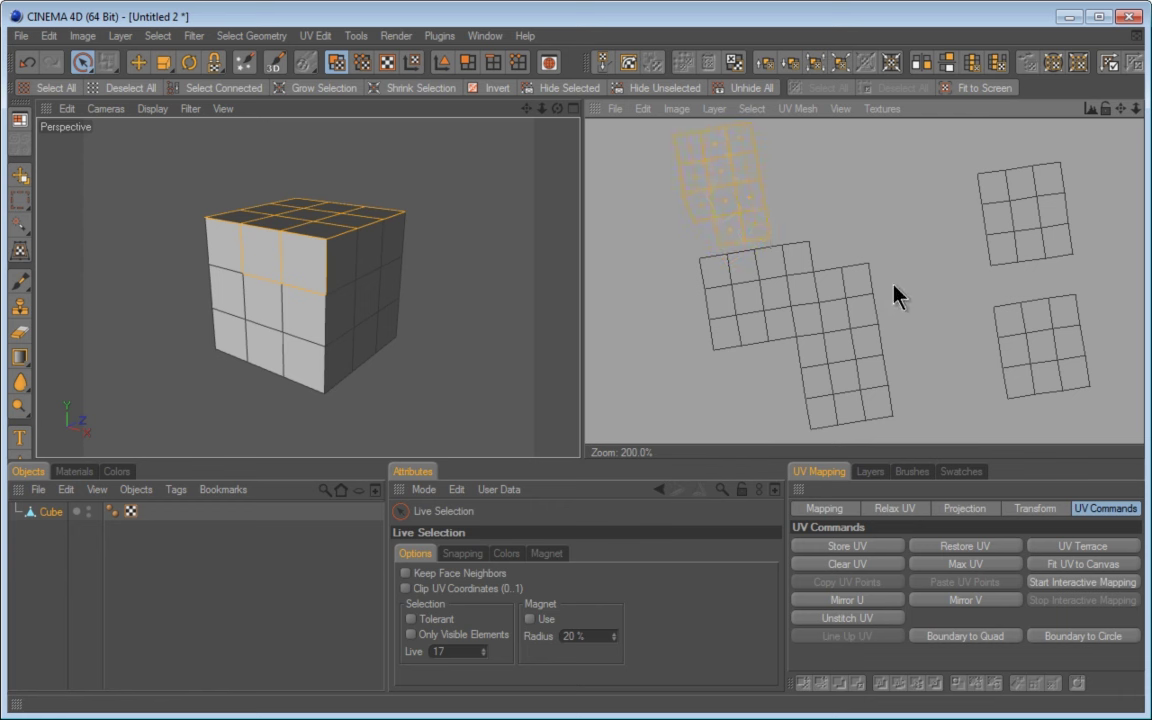
mouse_move(868, 354)
mouse_down()
mouse_move(843, 377)
mouse_move(906, 380)
mouse_up()
Step: Switch to UV point editing and use Live Selection to pull the points at the strip's upper-right and lower-left corners outwards
click(361, 62)
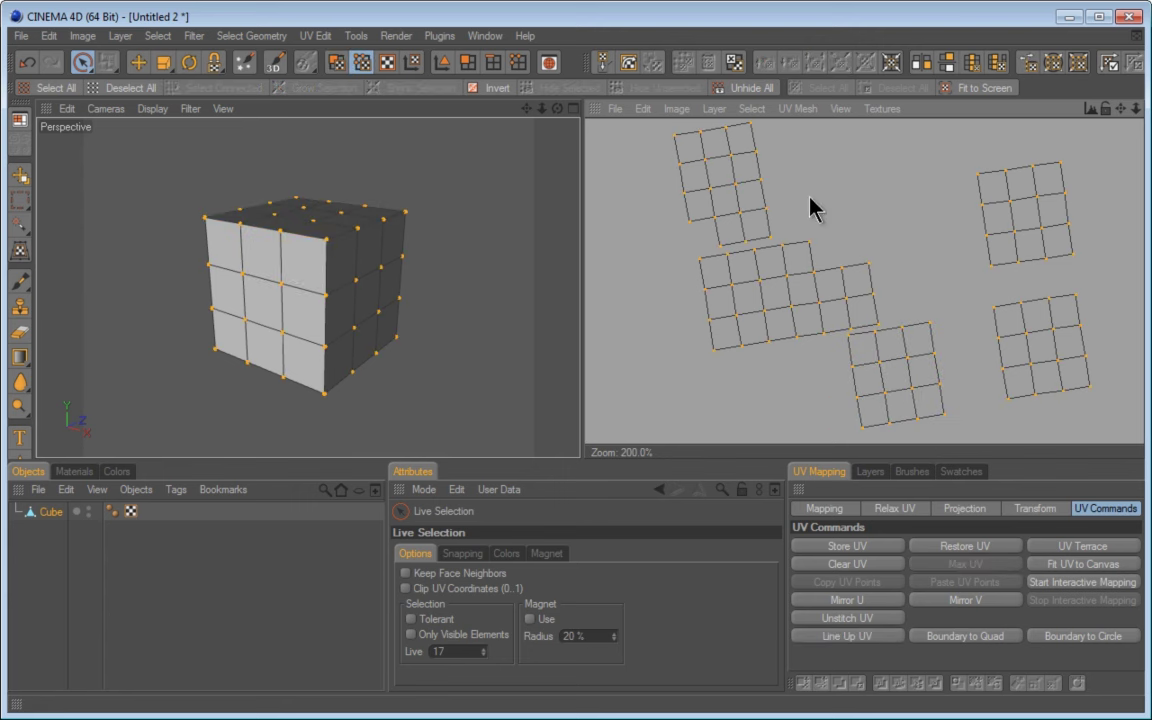
click(886, 229)
drag(863, 275, 878, 234)
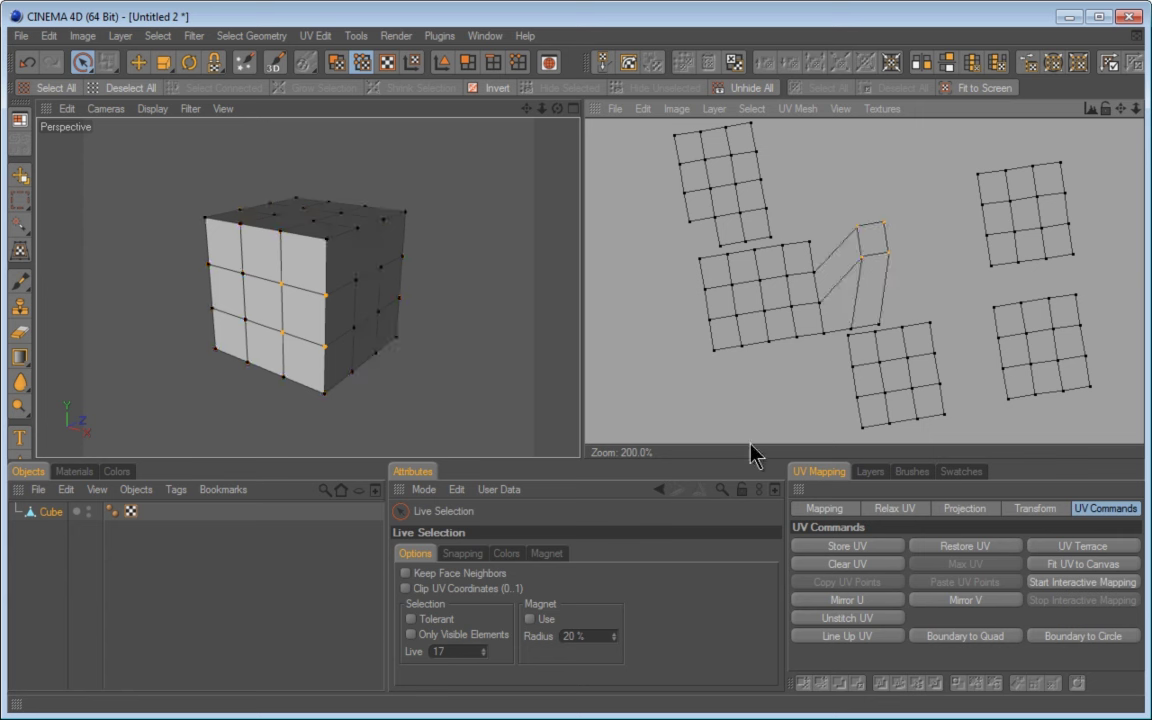
click(731, 347)
right_drag(722, 348, 680, 384)
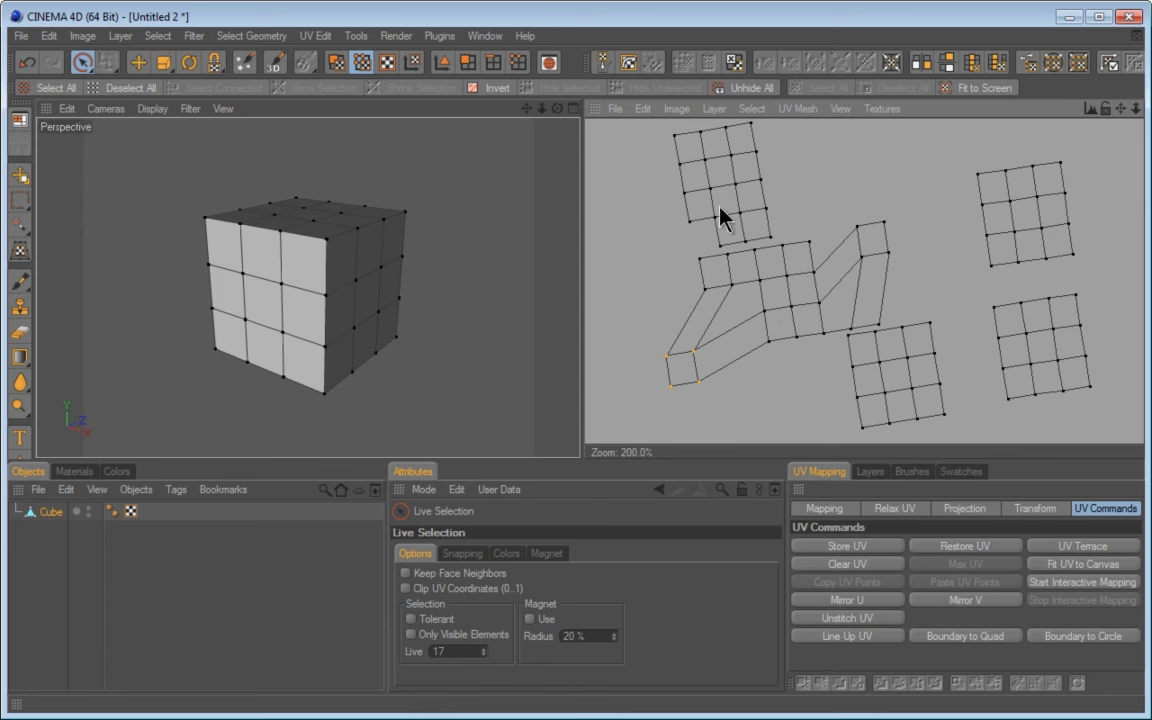
Step: Restore the stored UV layout, return to UV polygon editing and clear the polygon selection
click(965, 548)
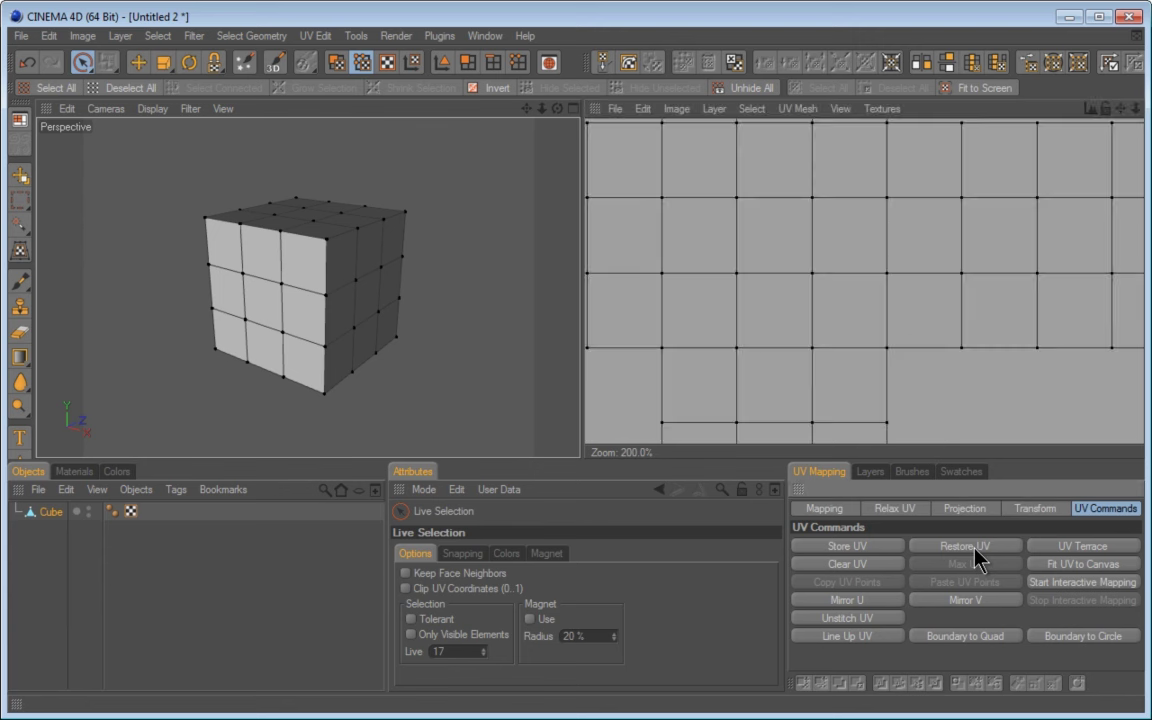
click(978, 88)
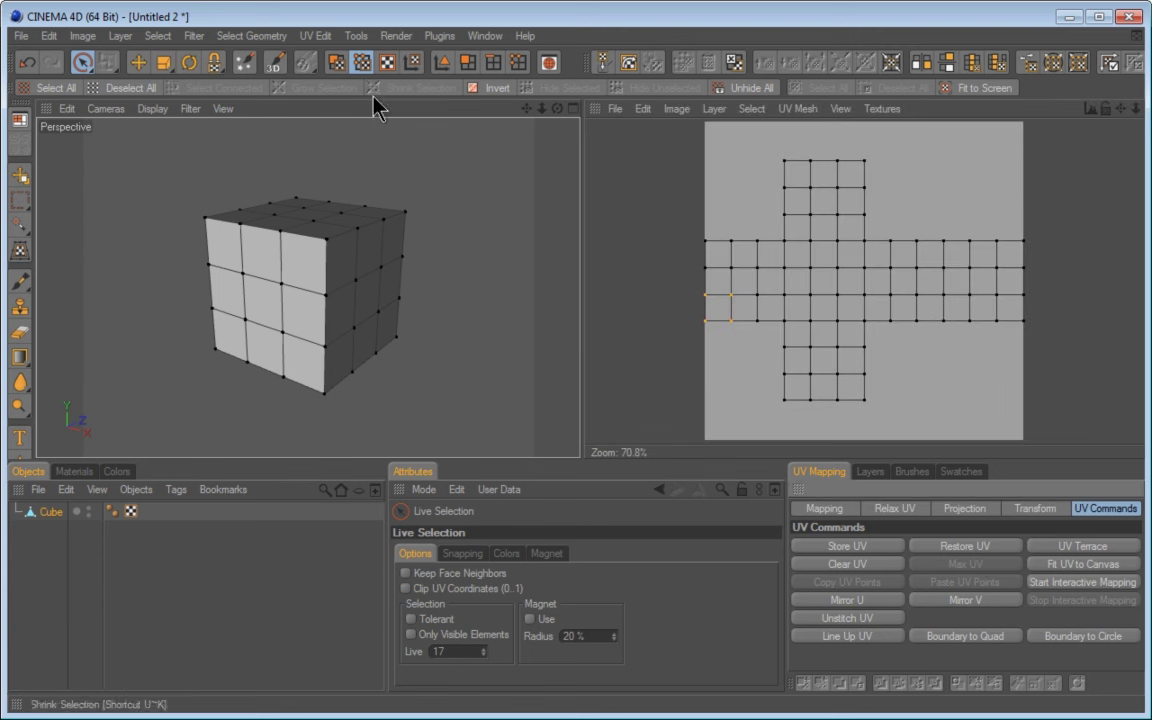
click(336, 62)
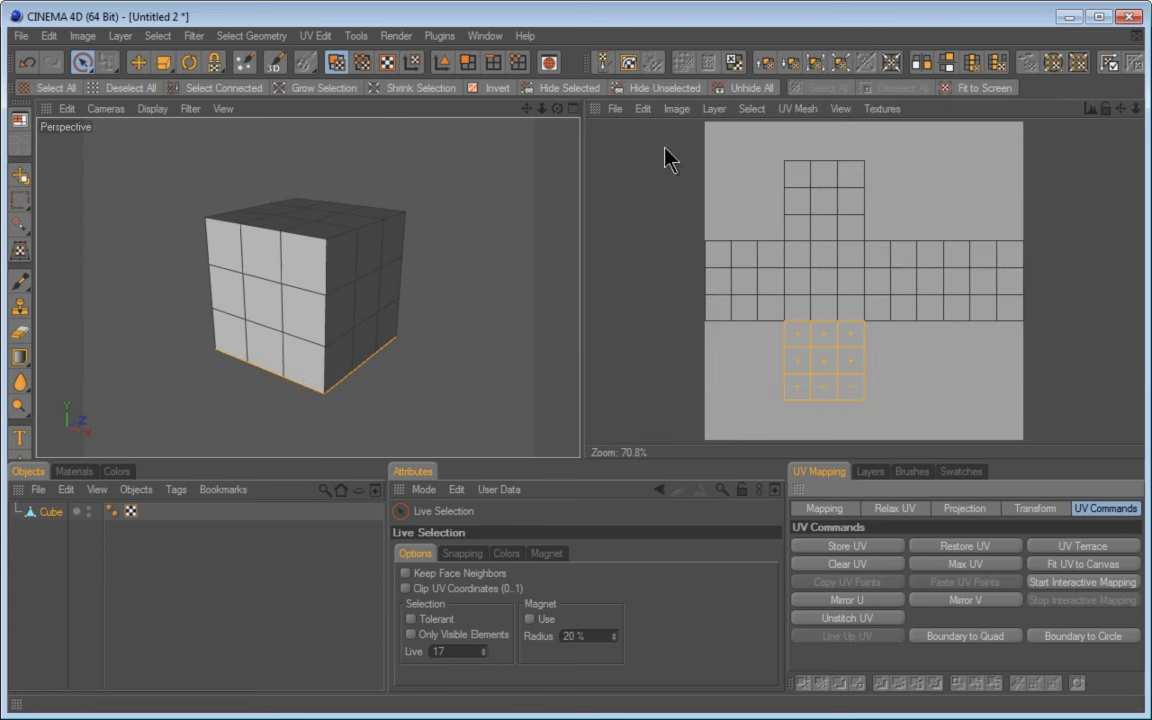
click(928, 382)
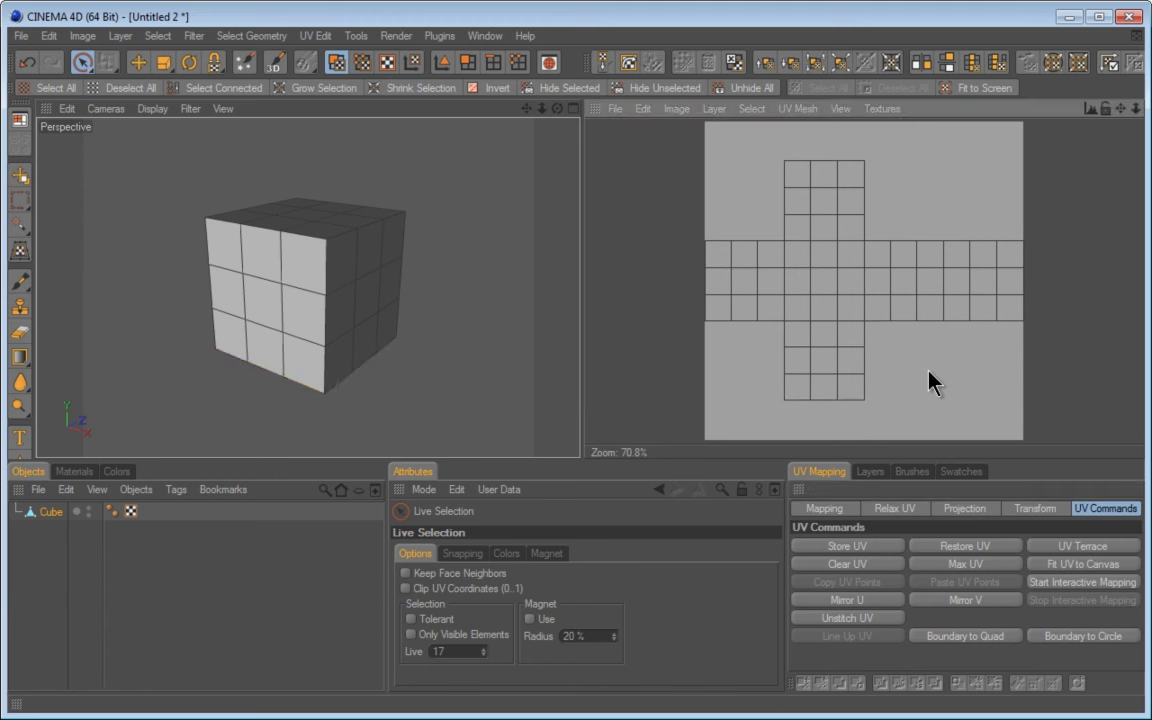
Step: With the Move tool, select the cross's central 3 by 3 patch and move it past the canvas's upper-left edge
click(139, 64)
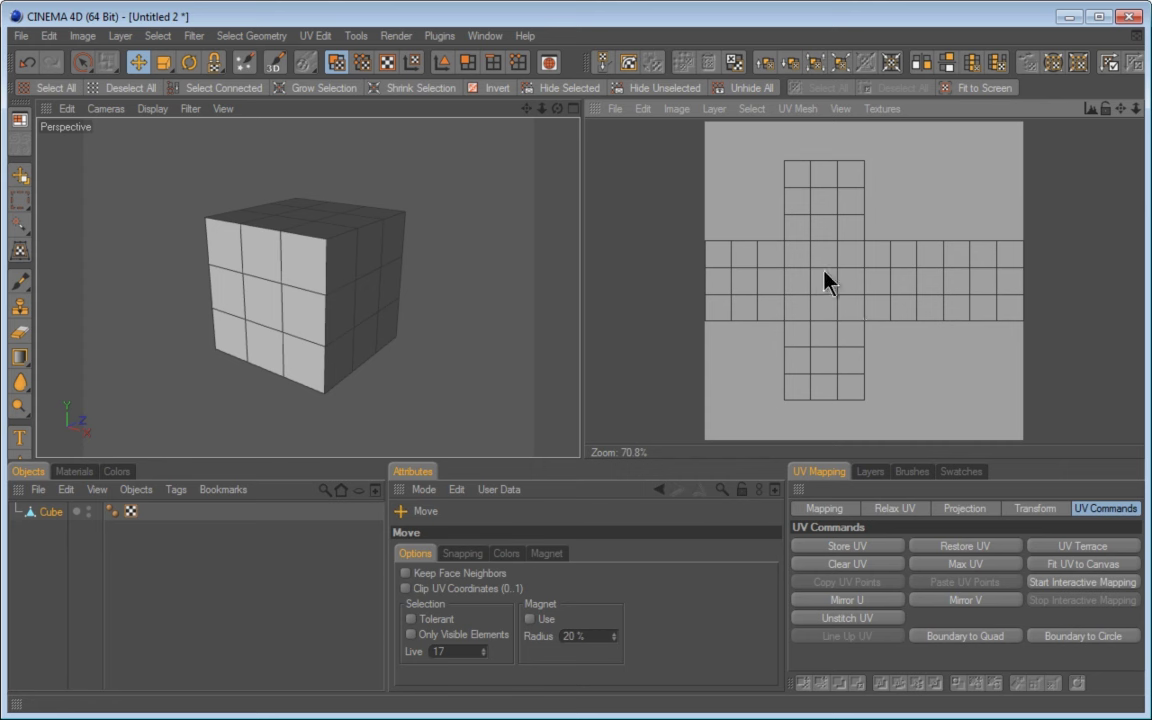
mouse_move(825, 276)
mouse_down()
mouse_move(825, 290)
mouse_move(833, 282)
mouse_up()
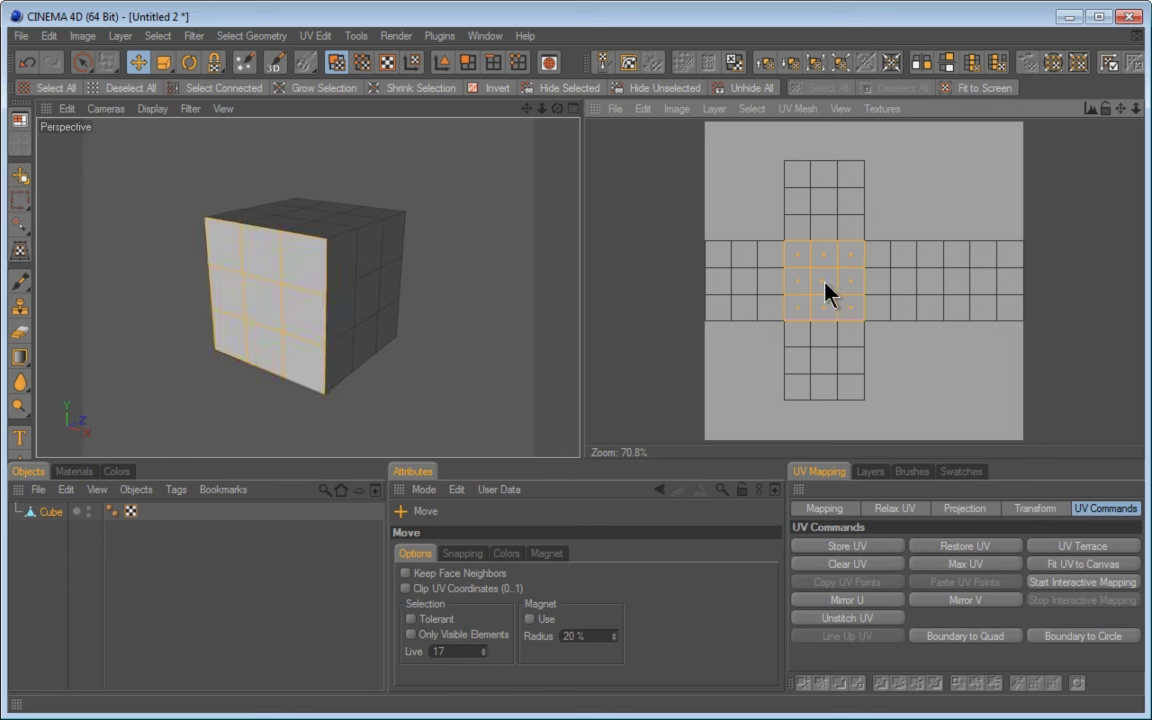
drag(825, 281, 673, 184)
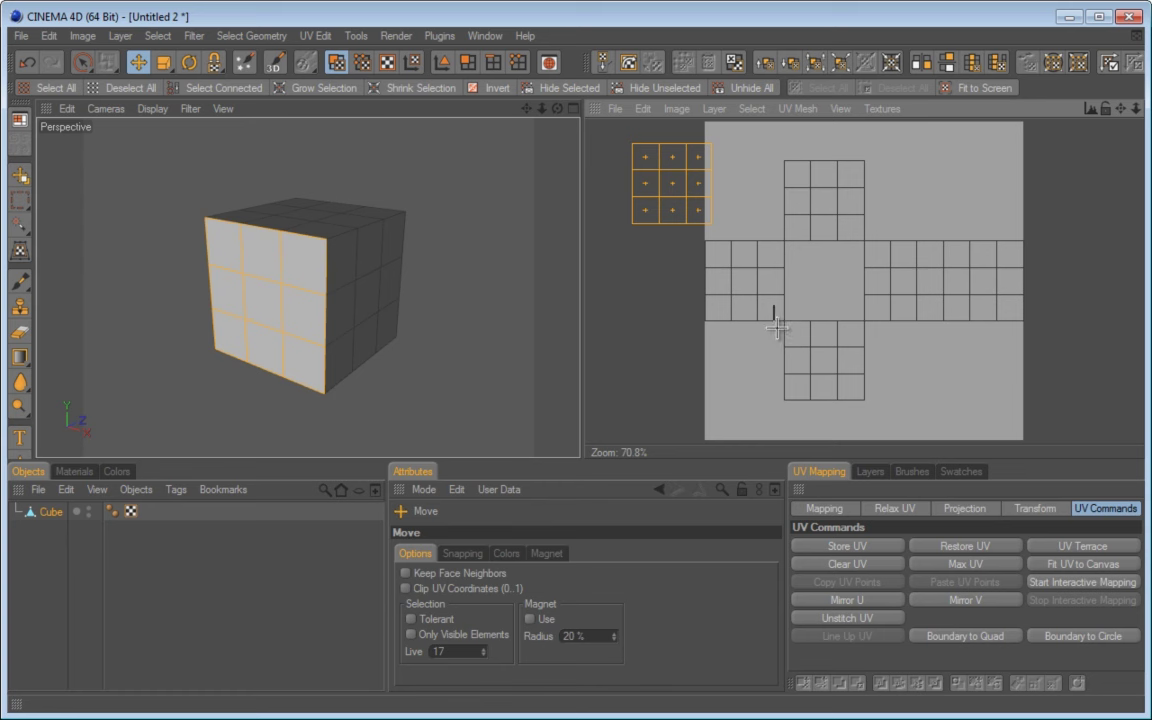
Step: Select the 3 by 3 patch at the cross's lower end and move it outside the canvas near its lower-right corner
drag(773, 306, 880, 411)
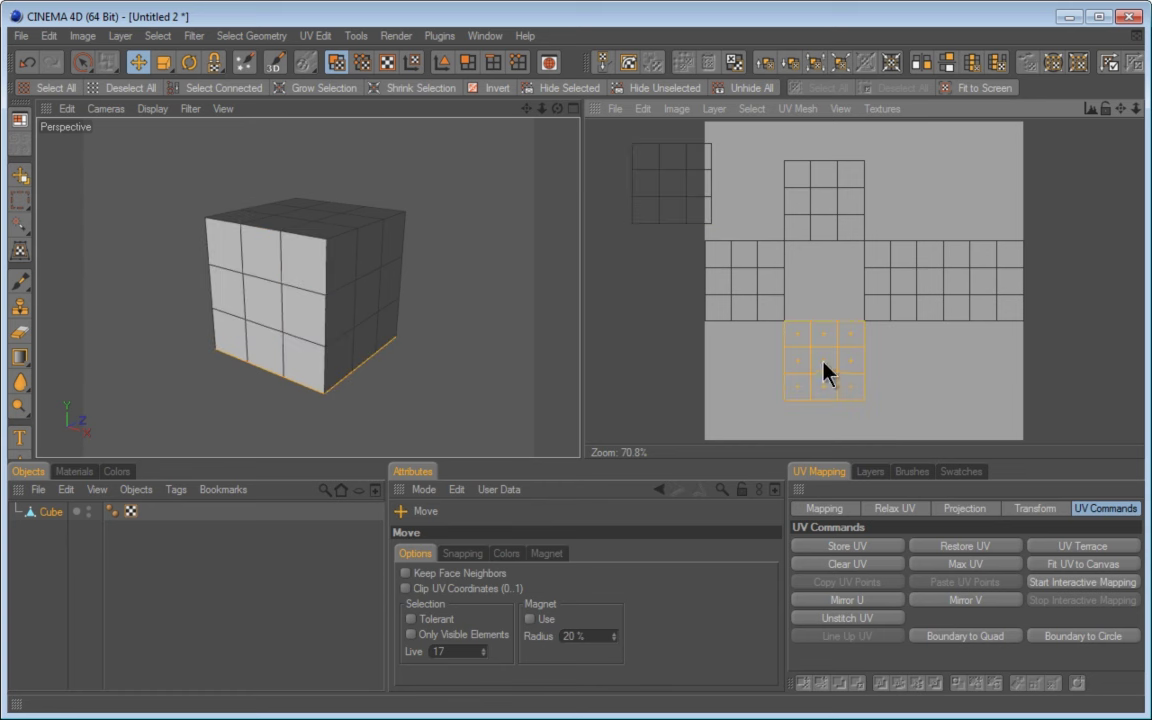
drag(823, 359, 1065, 387)
drag(752, 455, 830, 363)
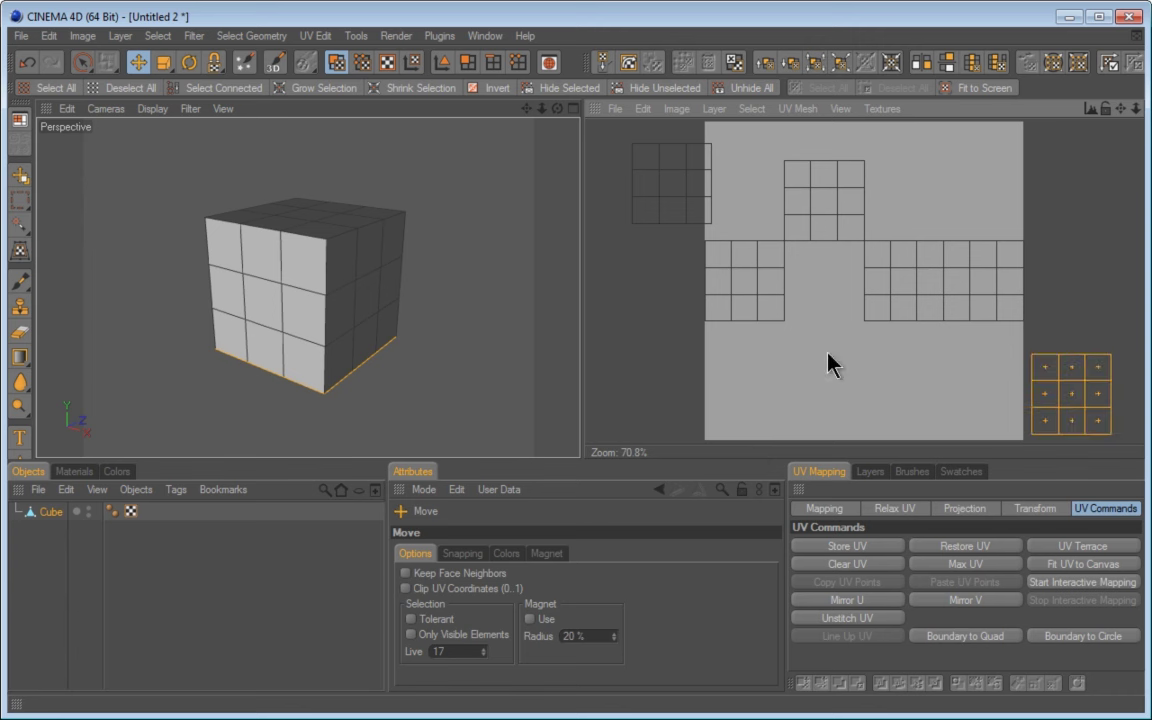